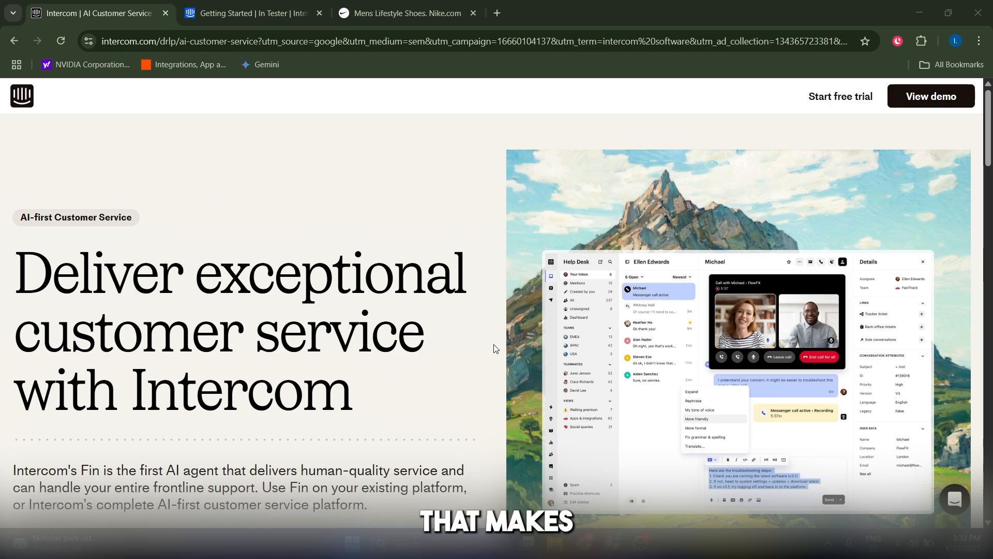
# Step: Look over the Intercom AI customer service landing page, including its introduction and free trial options
pyautogui.scroll(-3, 465, 390)
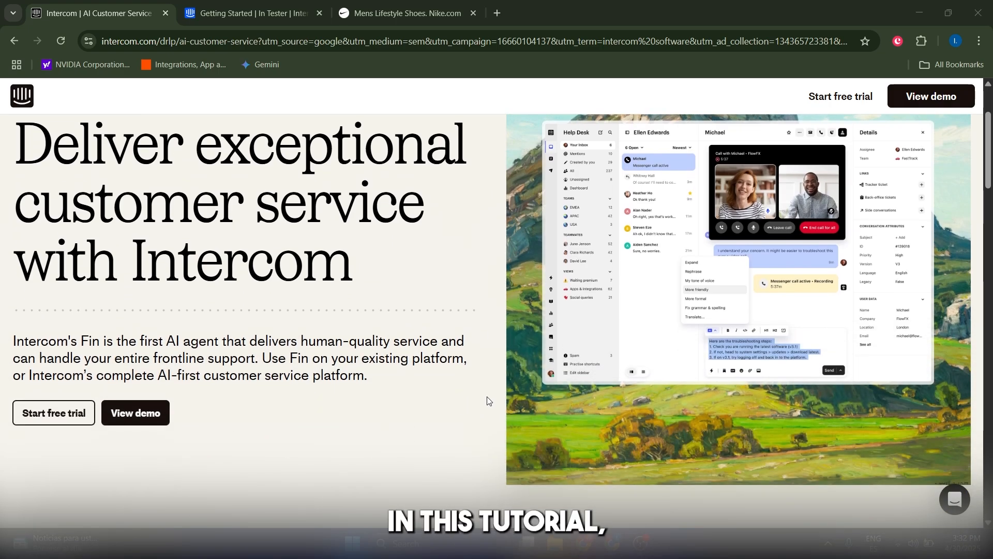
pyautogui.scroll(-3, 487, 401)
pyautogui.scroll(3, 488, 370)
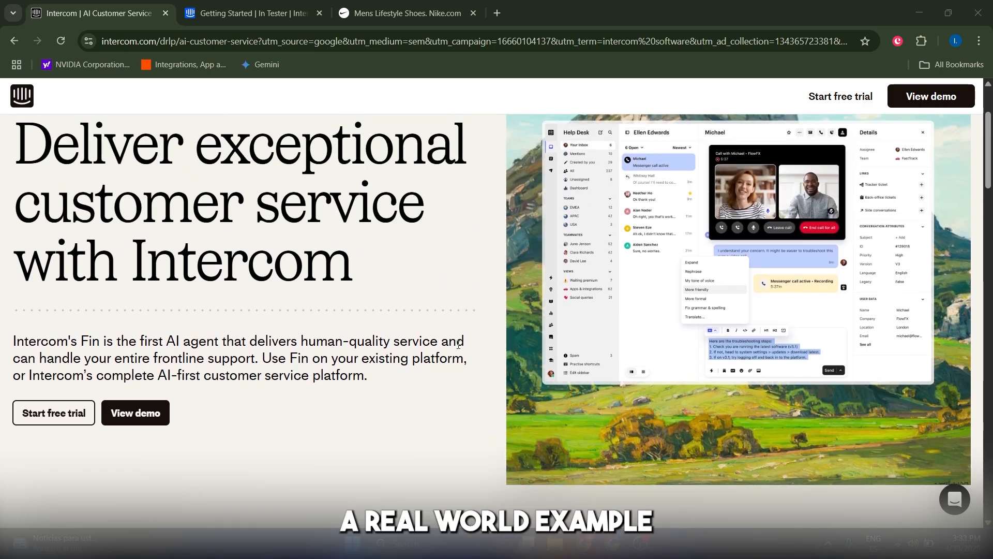
pyautogui.scroll(-1, 458, 344)
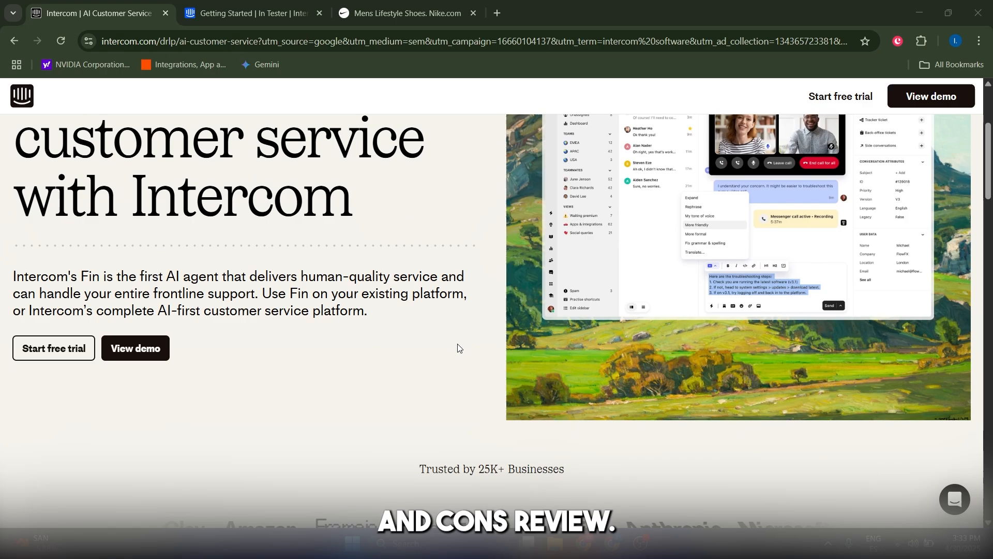
pyautogui.scroll(2, 472, 343)
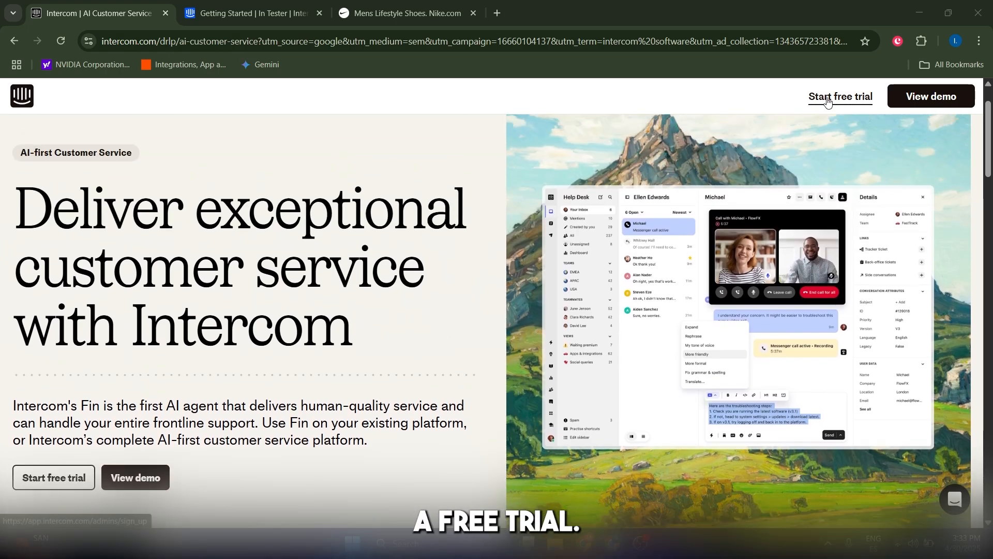
pyautogui.scroll(-6, 858, 155)
pyautogui.scroll(7, 627, 248)
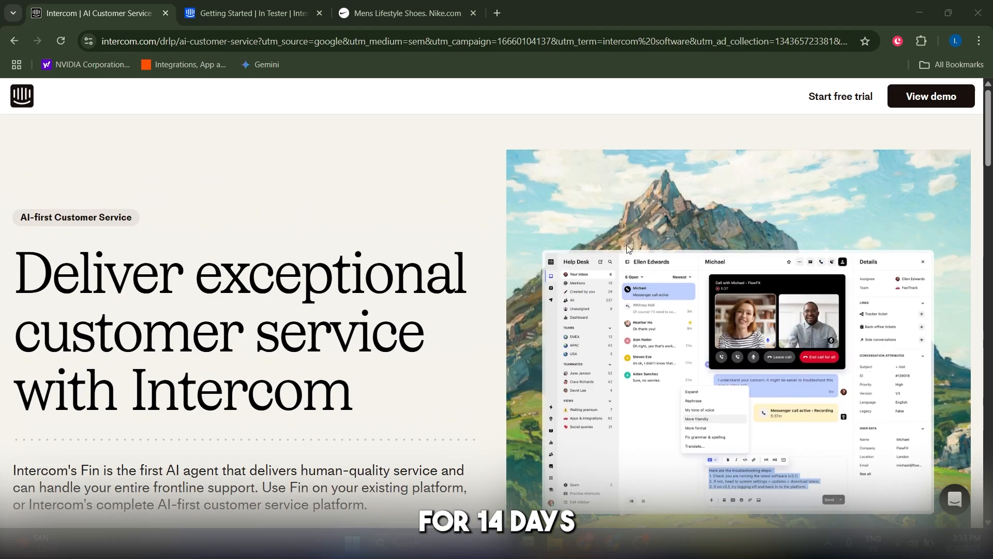
pyautogui.scroll(-7, 492, 172)
pyautogui.scroll(5, 422, 286)
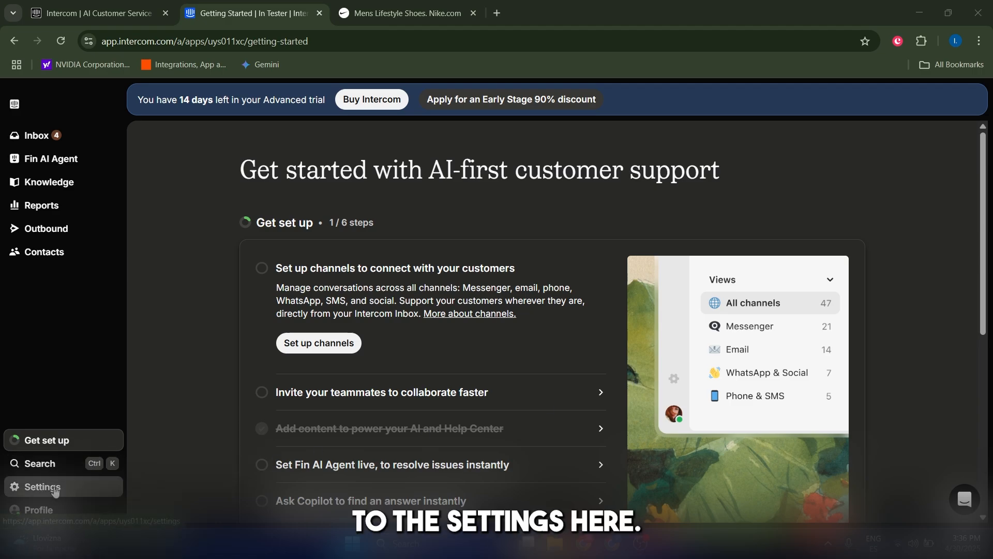
# Step: Open the workspace settings and display the overview of all channels
pyautogui.click(76, 497)
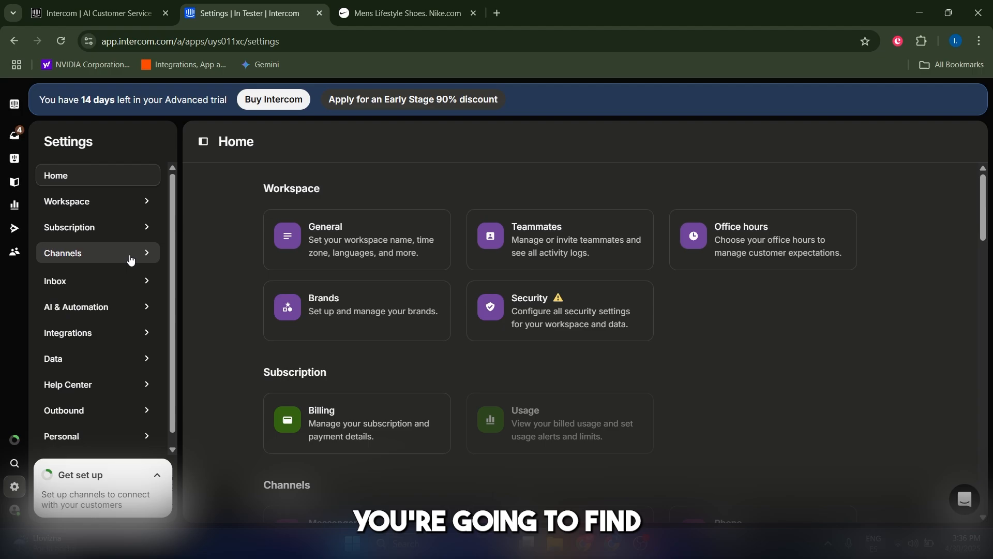
pyautogui.click(127, 259)
pyautogui.scroll(-1, 116, 331)
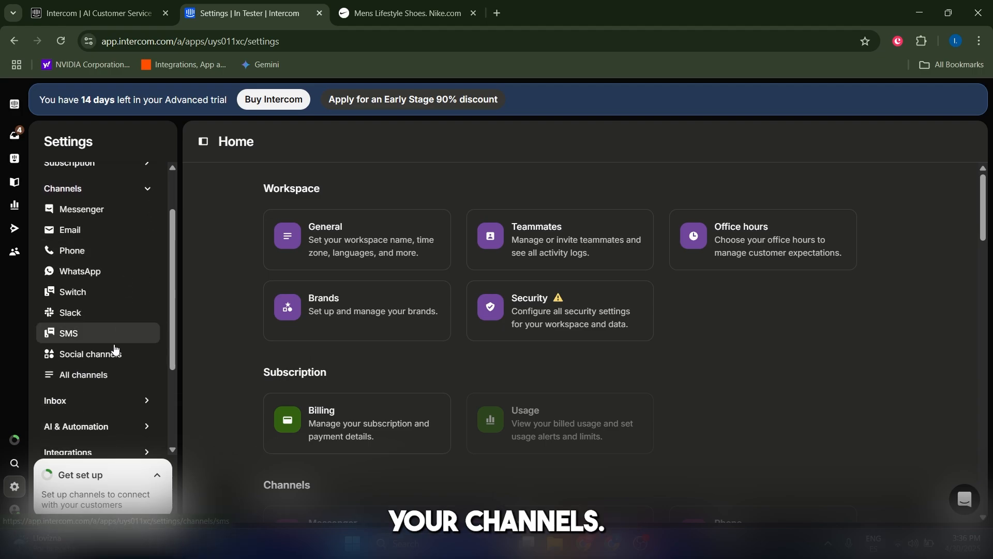
pyautogui.click(88, 381)
pyautogui.scroll(-3, 352, 295)
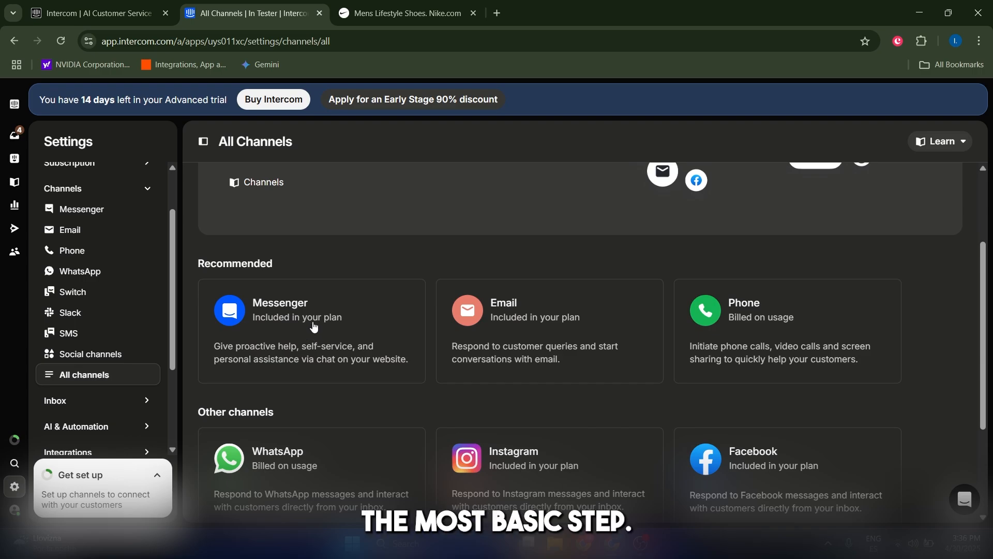
# Step: Open the Messenger channel's web installation setup and review the available install methods
pyautogui.scroll(2, 315, 333)
pyautogui.scroll(-1, 323, 379)
pyautogui.click(315, 399)
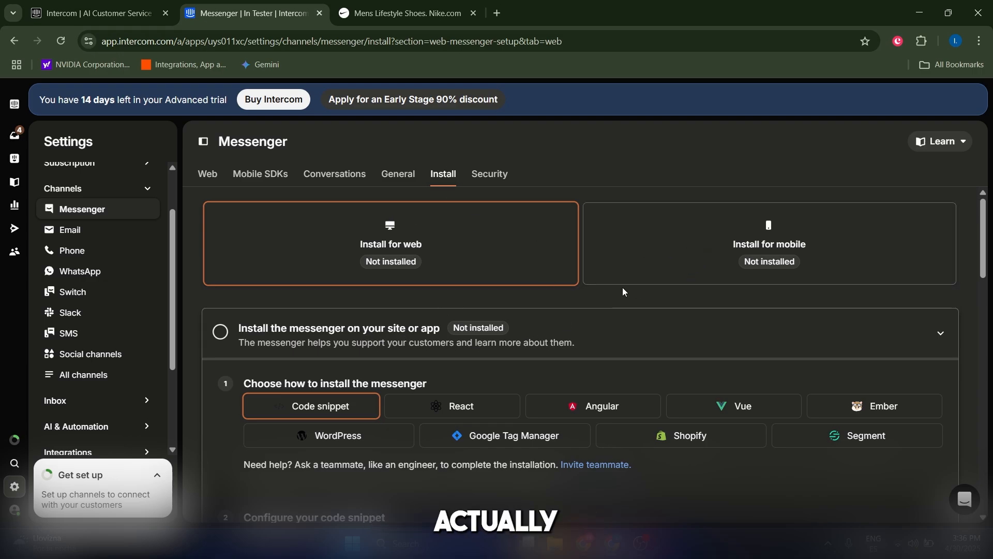
pyautogui.scroll(-2, 385, 381)
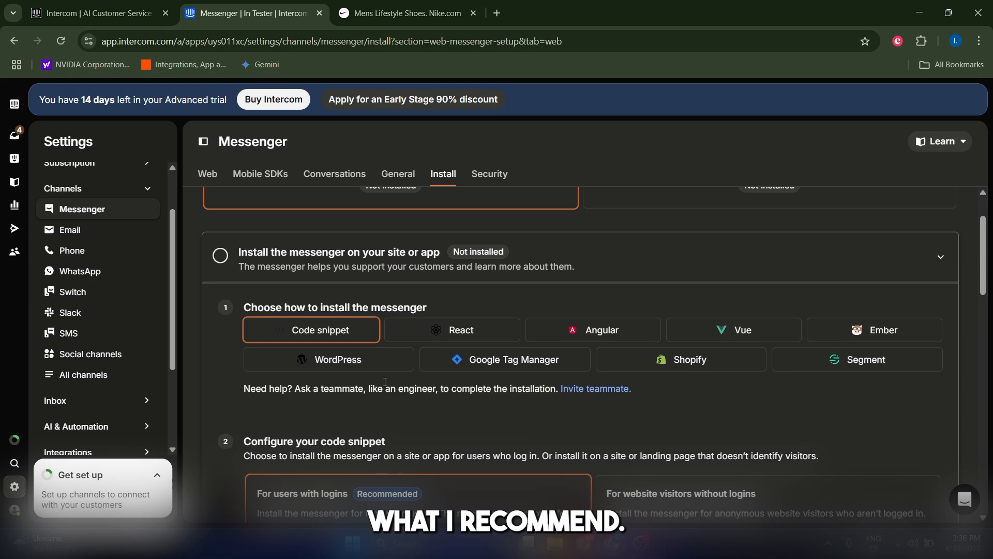
pyautogui.scroll(1, 384, 381)
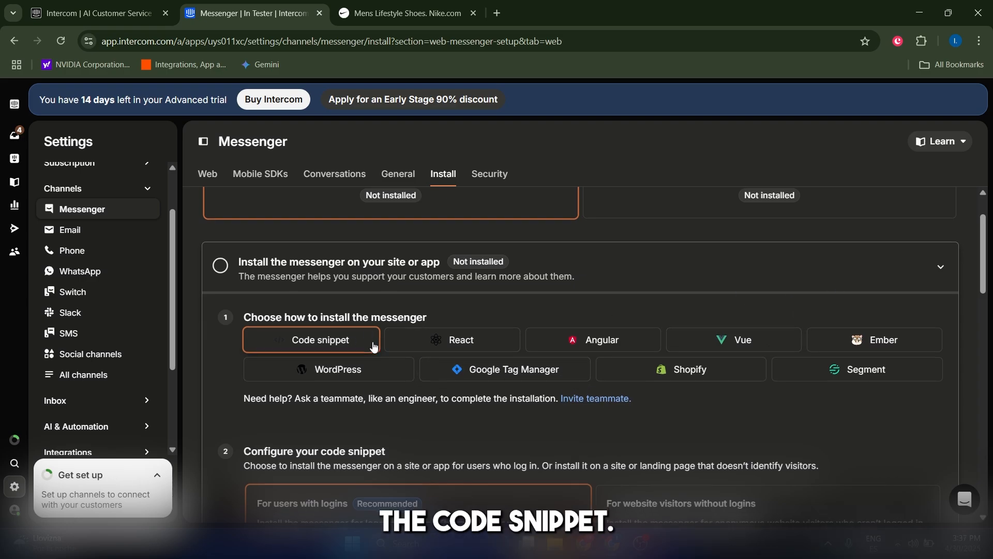
# Step: Configure the Messenger code snippet for website visitors without logins
pyautogui.scroll(-1, 378, 352)
pyautogui.scroll(-2, 334, 298)
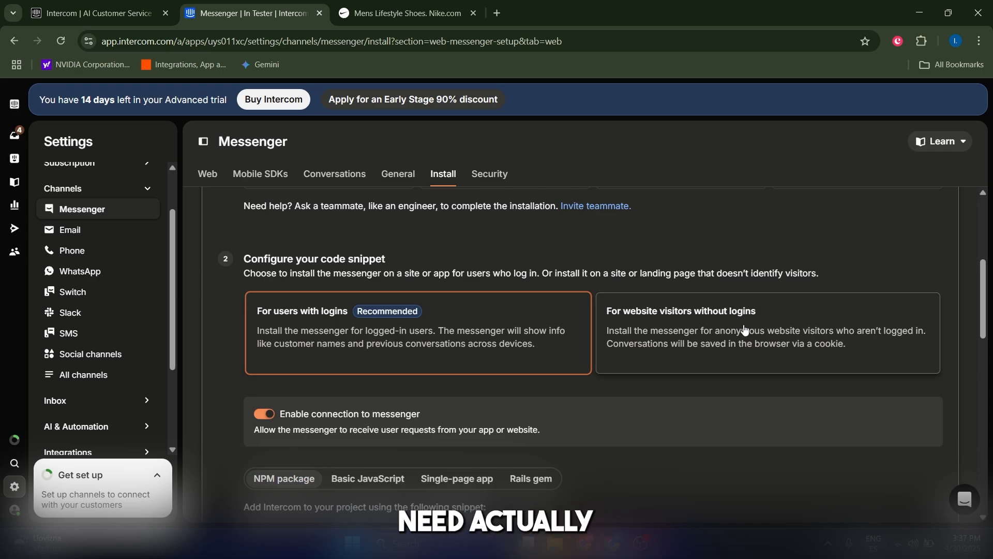
pyautogui.click(697, 323)
pyautogui.scroll(-3, 491, 298)
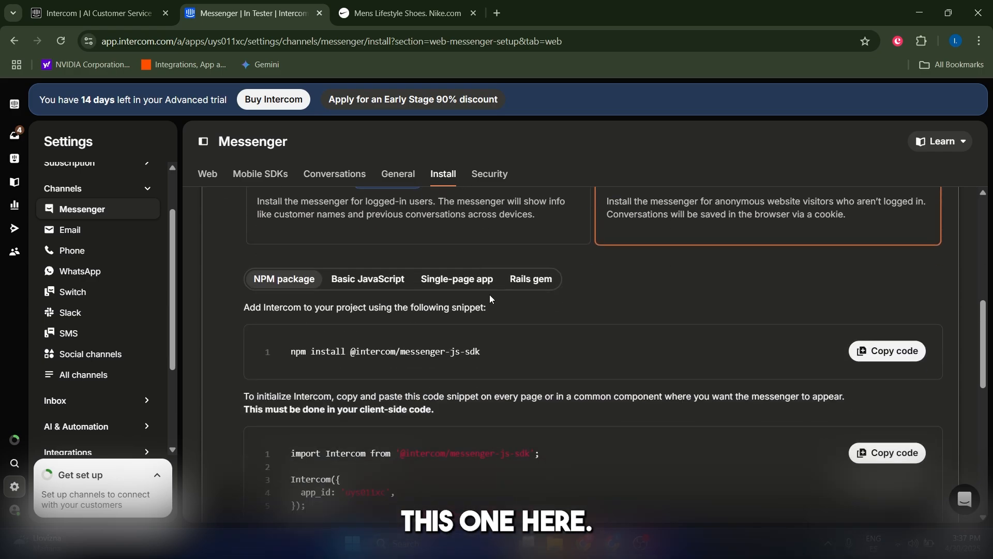
pyautogui.scroll(2, 549, 309)
pyautogui.scroll(-2, 561, 312)
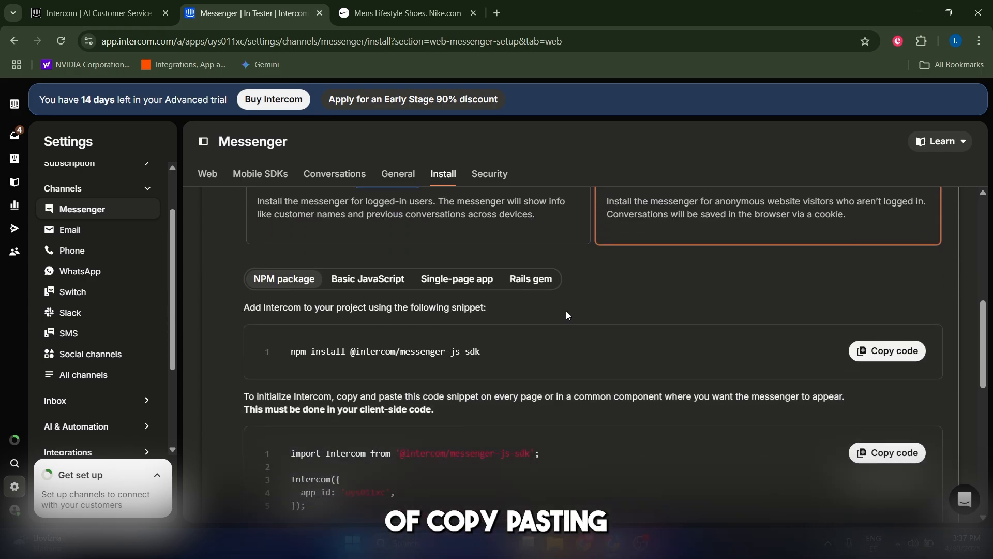
pyautogui.scroll(2, 526, 316)
pyautogui.scroll(-2, 300, 297)
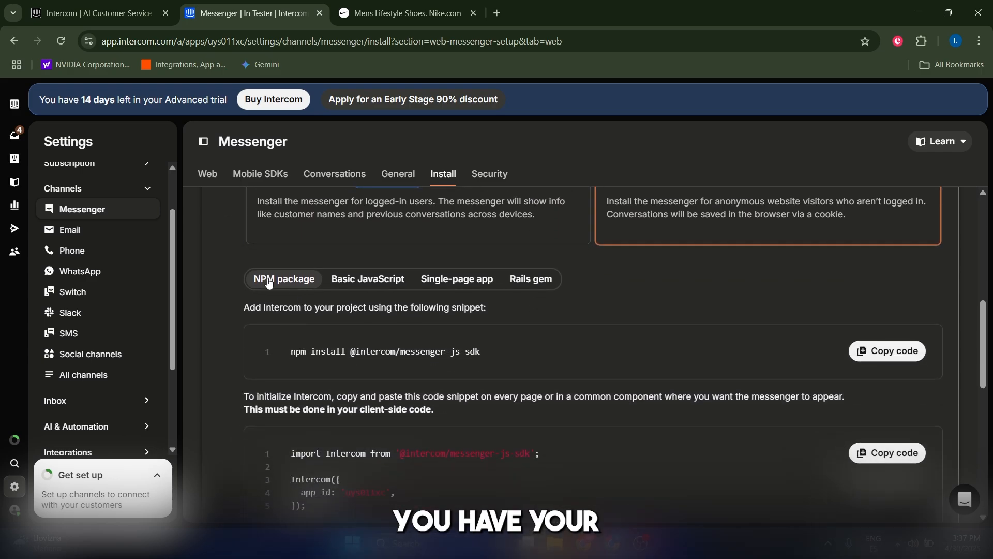
# Step: Examine the Basic JavaScript installation snippet, and return to the NPM package instructions to read them through
pyautogui.click(368, 280)
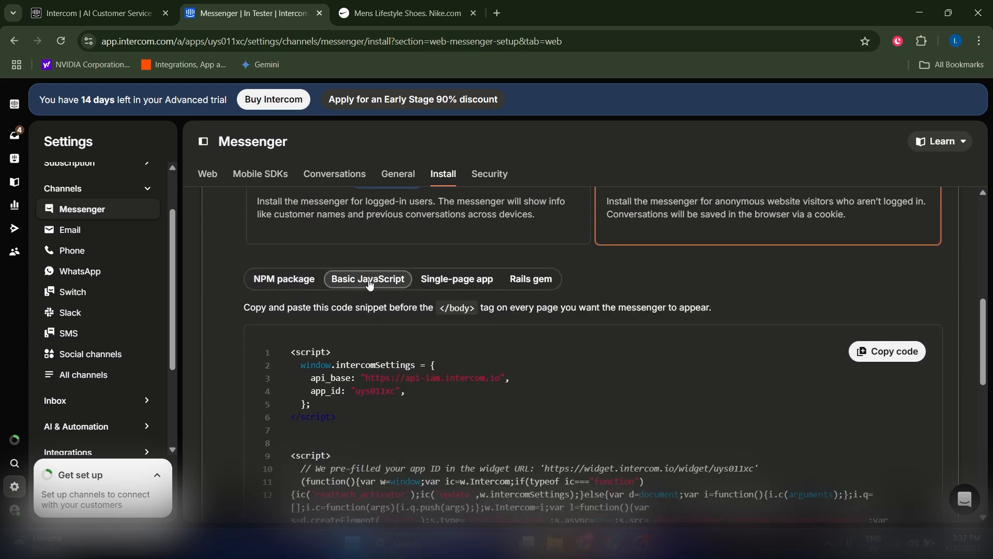
pyautogui.scroll(-5, 412, 313)
pyautogui.scroll(5, 781, 337)
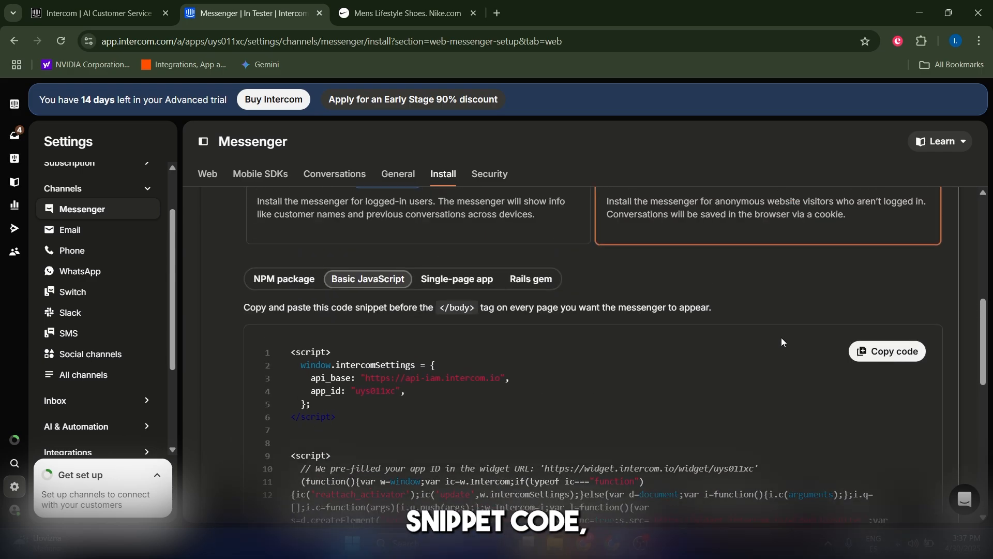
pyautogui.click(297, 286)
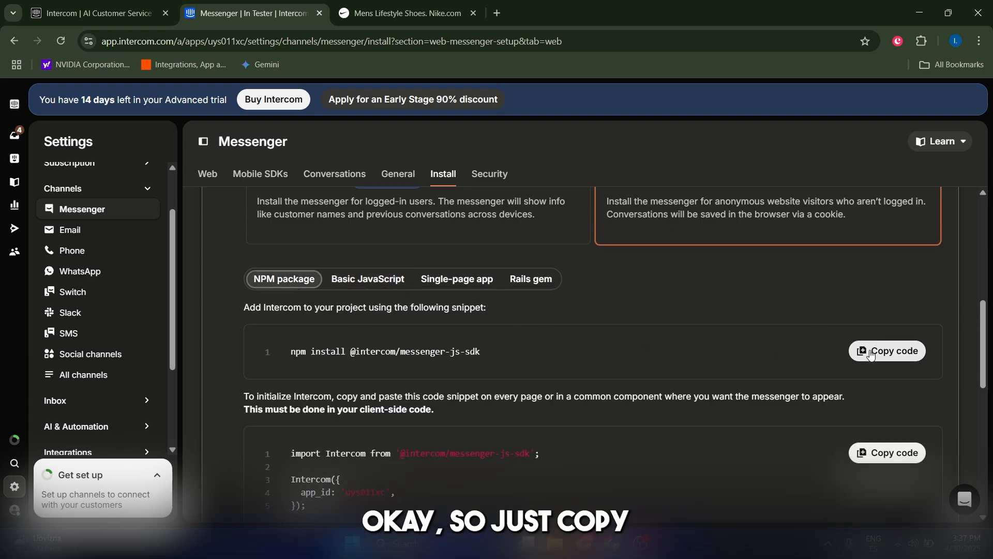
pyautogui.scroll(-5, 773, 347)
pyautogui.scroll(6, 551, 381)
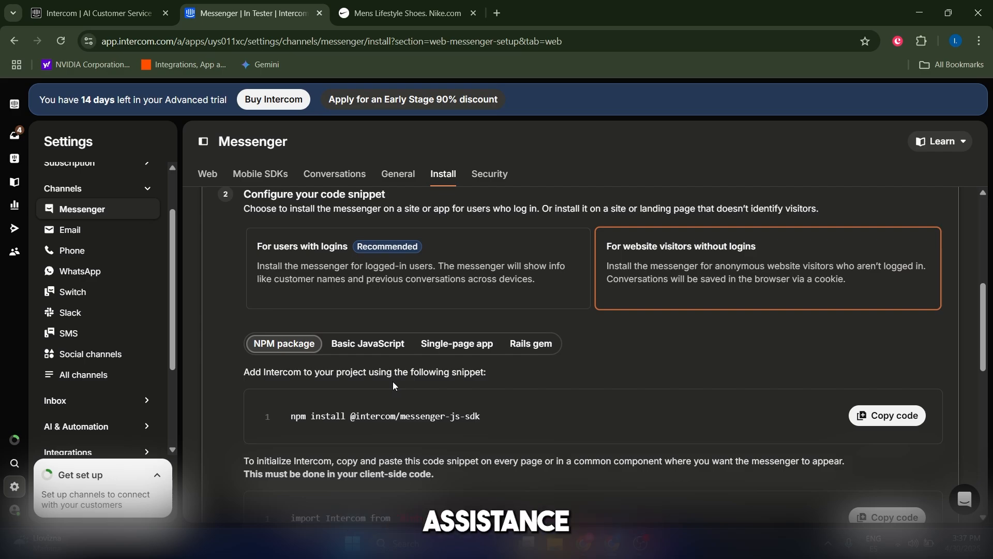
pyautogui.scroll(-4, 529, 378)
pyautogui.scroll(3, 530, 378)
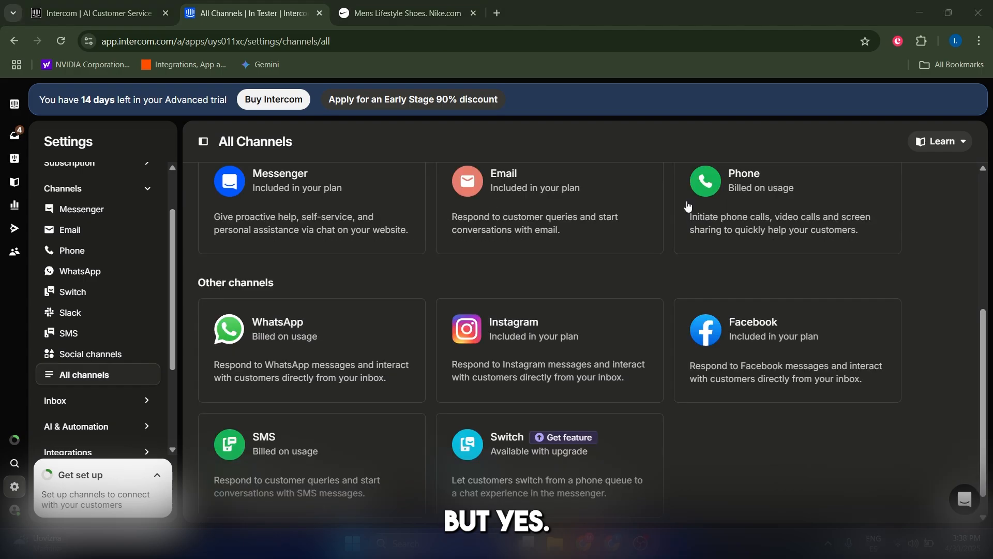
# Step: Review the recommended and other channels in the overview and open the Email channel
pyautogui.scroll(2, 608, 281)
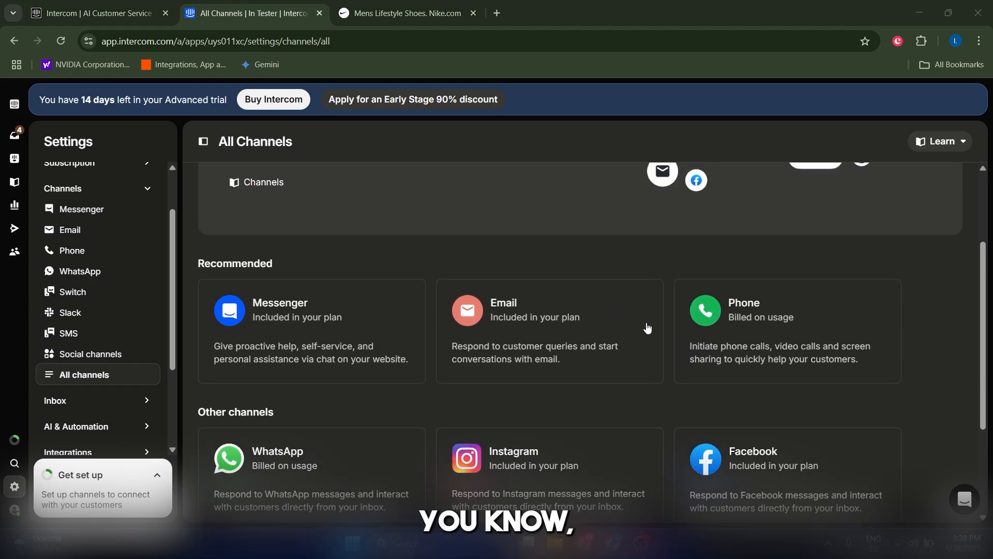
pyautogui.scroll(-3, 771, 259)
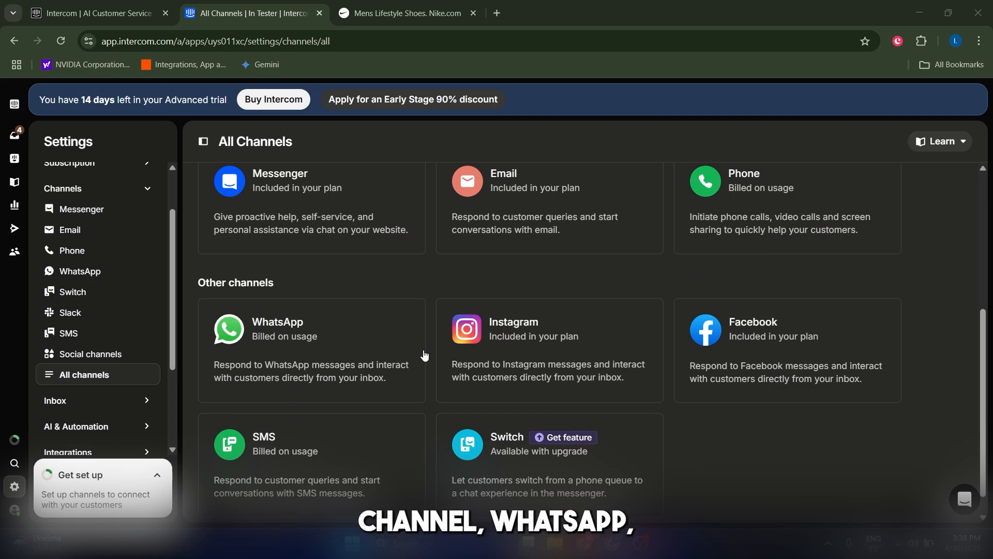
pyautogui.scroll(1, 533, 352)
pyautogui.scroll(-1, 579, 349)
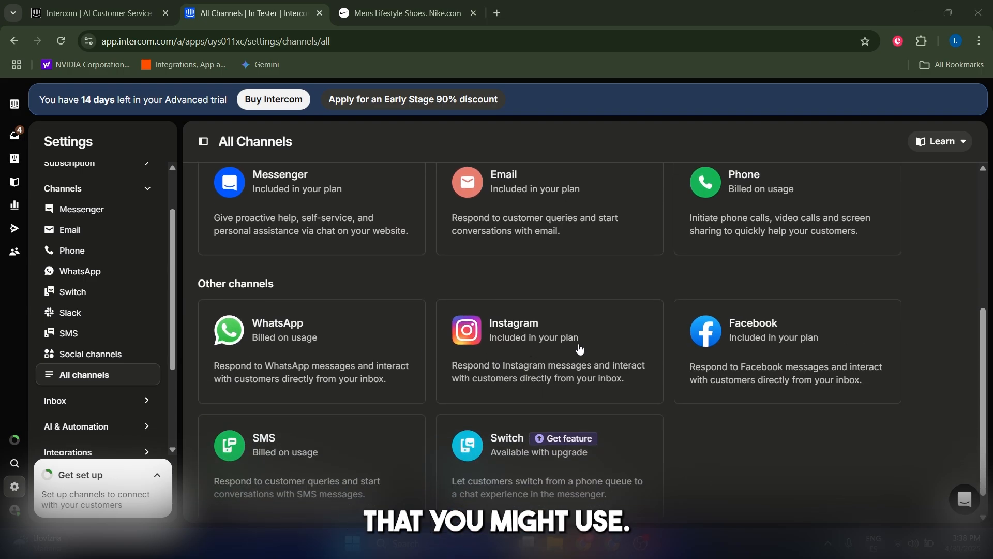
pyautogui.scroll(3, 577, 362)
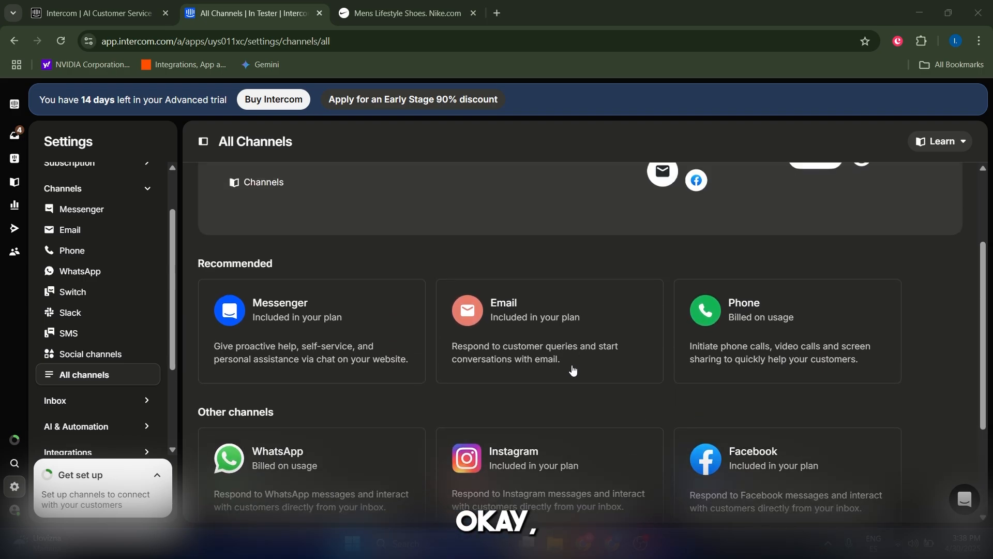
pyautogui.click(486, 351)
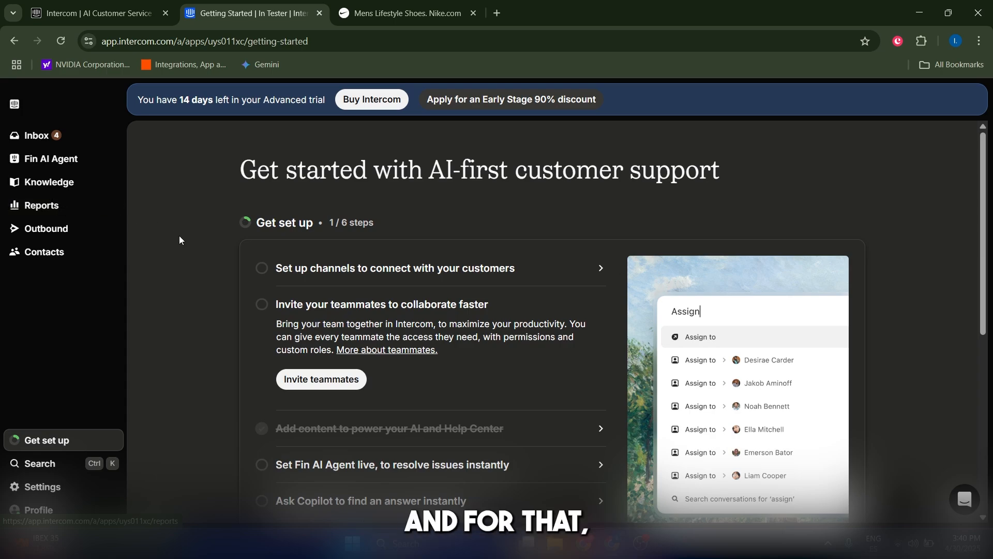
# Step: Open the Teammates page in the workspace settings and start adding new teammates
pyautogui.click(43, 486)
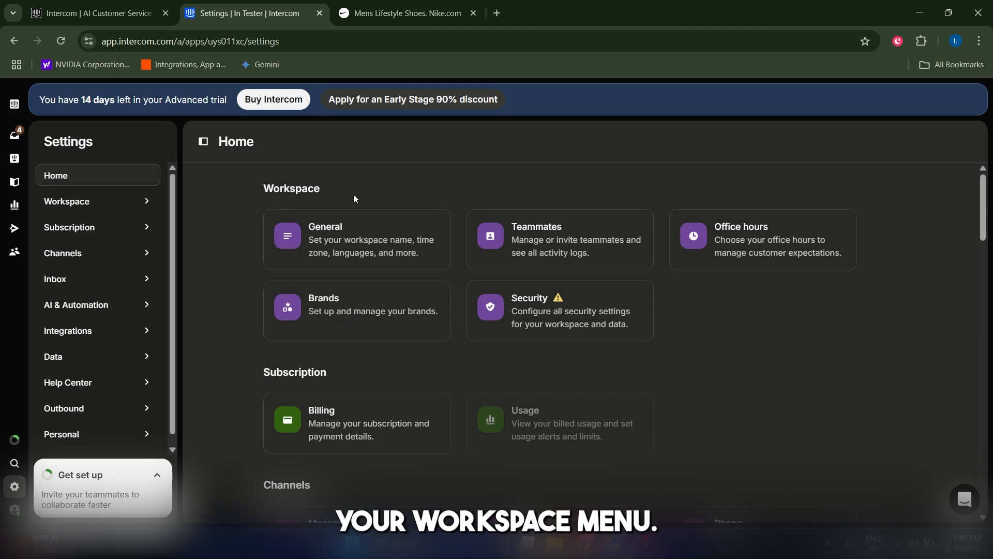
pyautogui.click(545, 252)
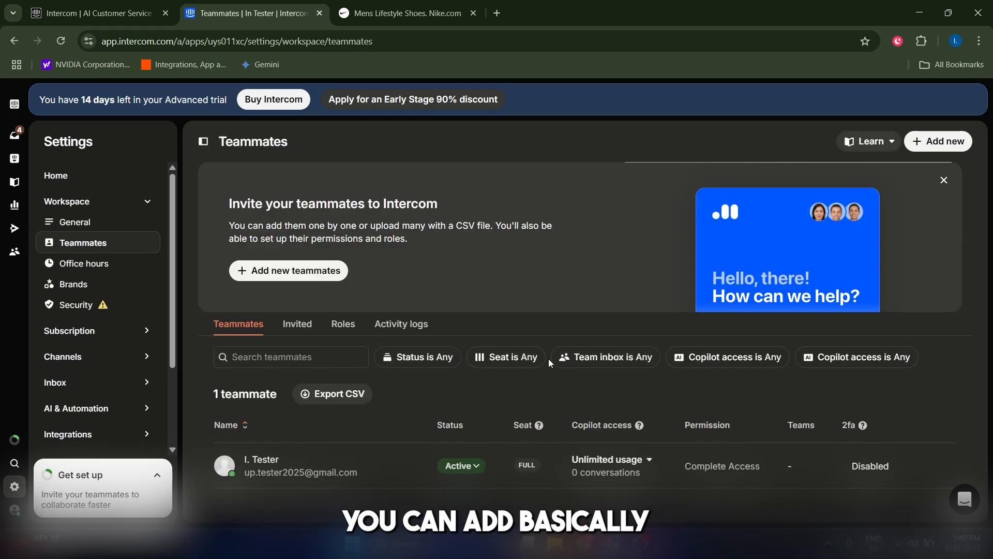
pyautogui.click(316, 274)
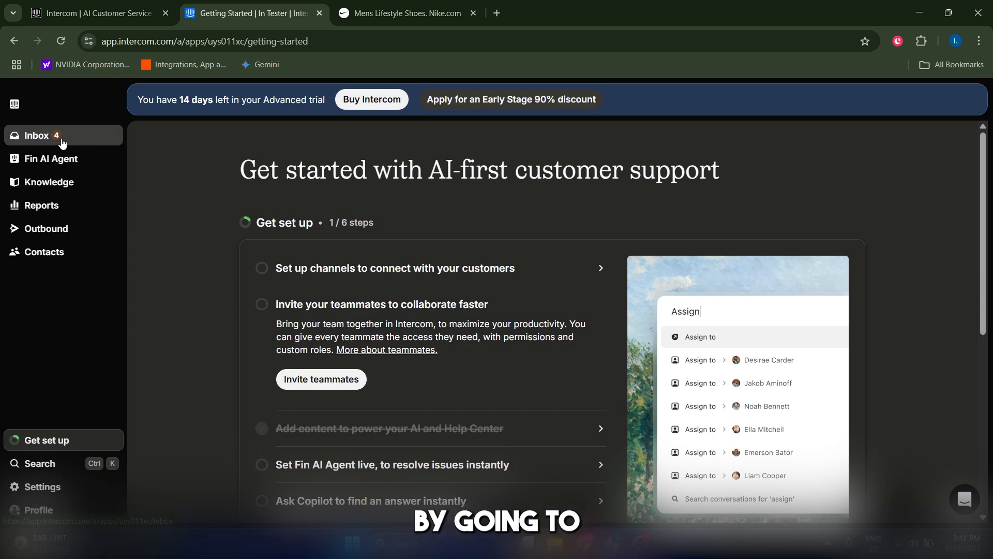
# Step: Open the inbox and view the Messenger demo conversation
pyautogui.click(39, 137)
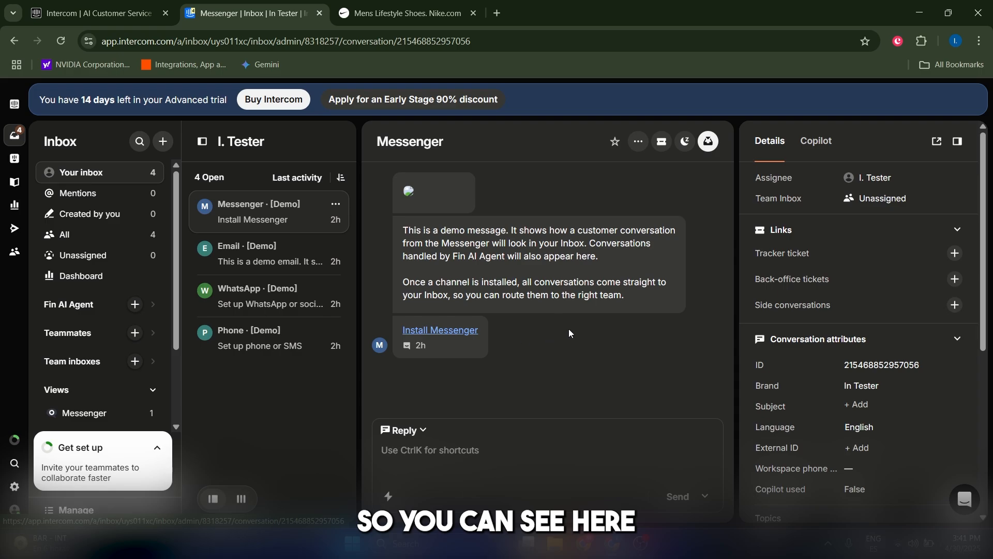
pyautogui.doubleClick(588, 345)
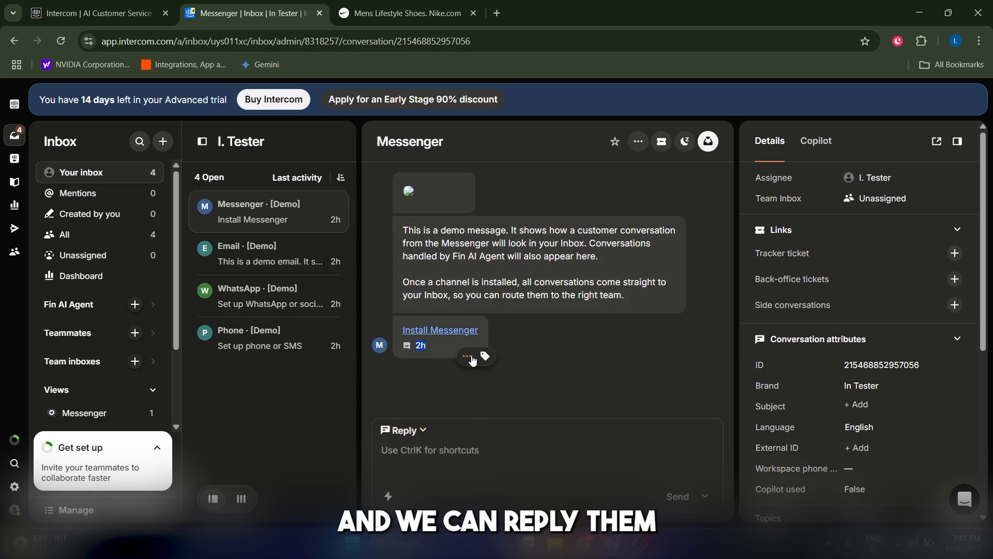
pyautogui.press('alt')
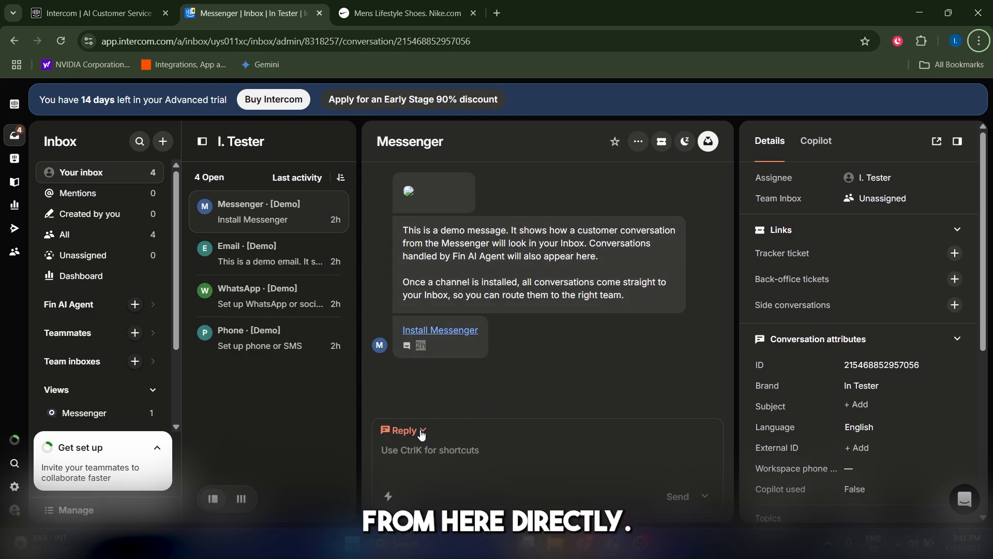
# Step: Add the internal note "Reply politely and concisely" to the Messenger demo conversation
pyautogui.click(417, 435)
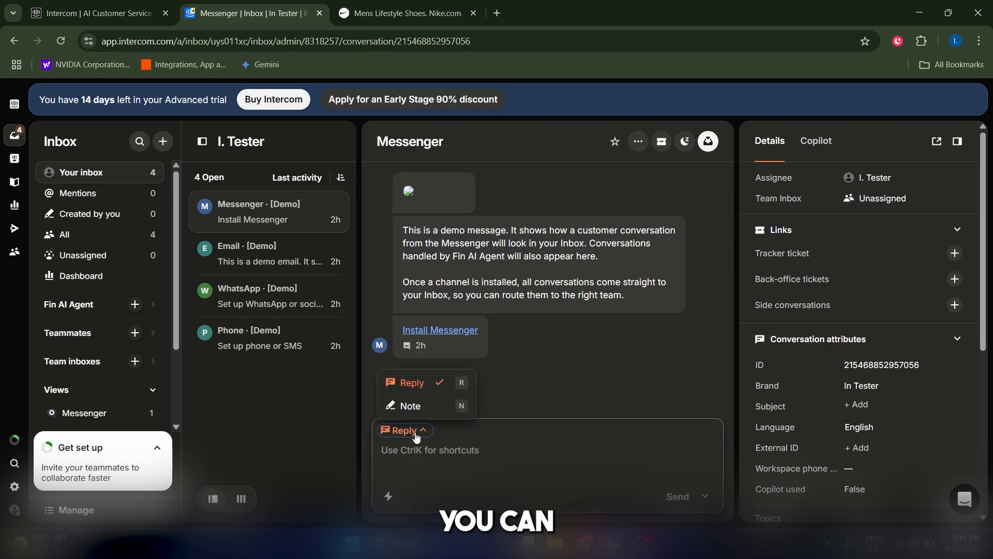
pyautogui.click(425, 403)
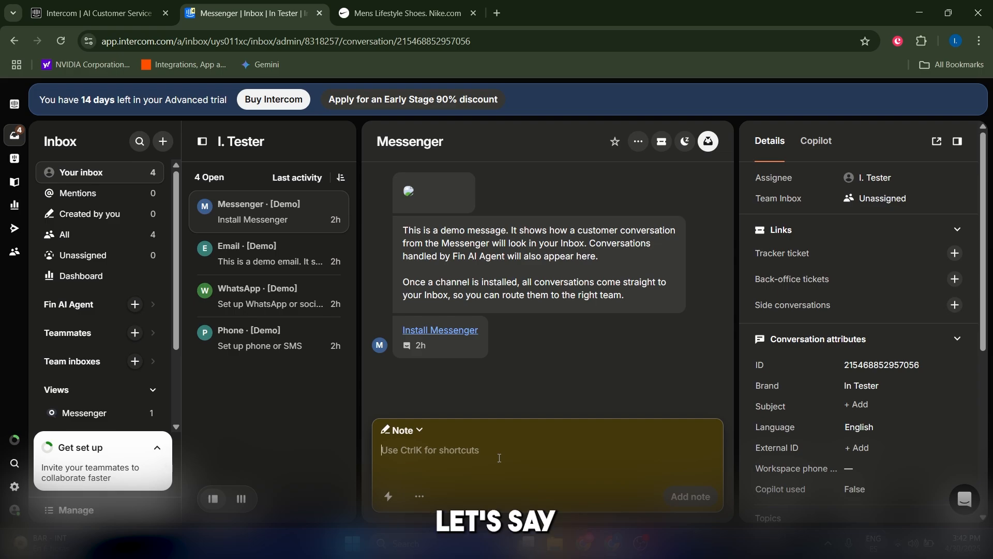
pyautogui.write('r')
pyautogui.press('BackSpace')
pyautogui.press('BackSpace')
pyautogui.write('Rep')
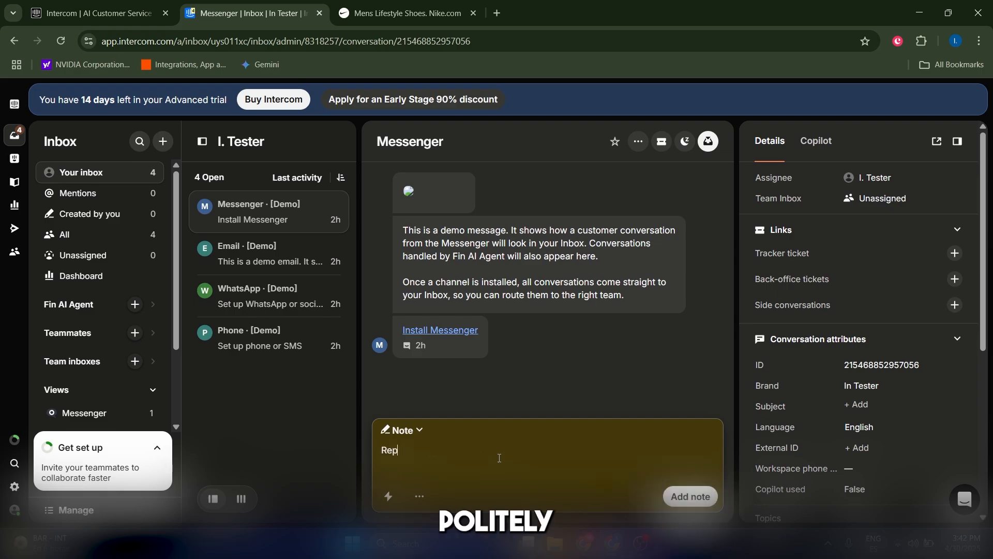
pyautogui.write('ly politely and concisely')
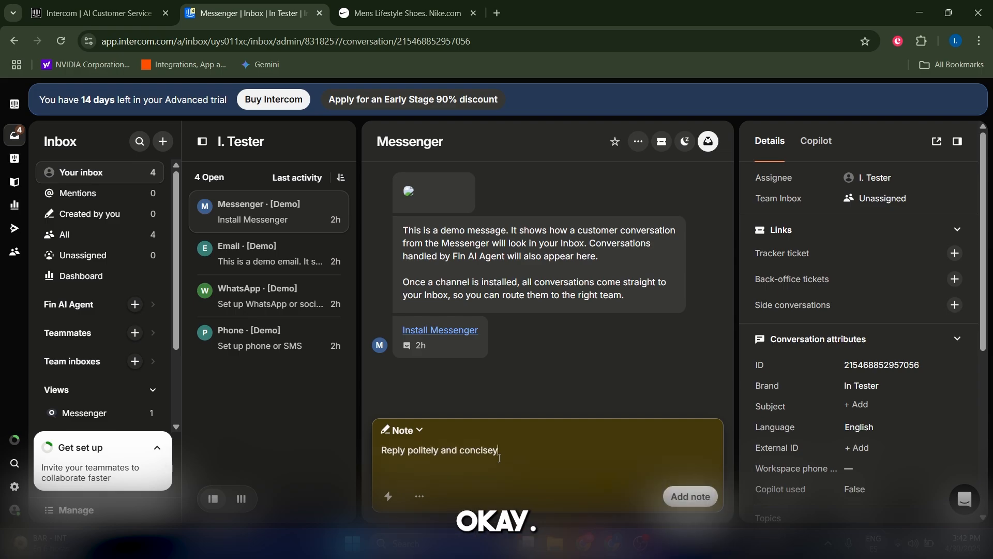
pyautogui.click(717, 500)
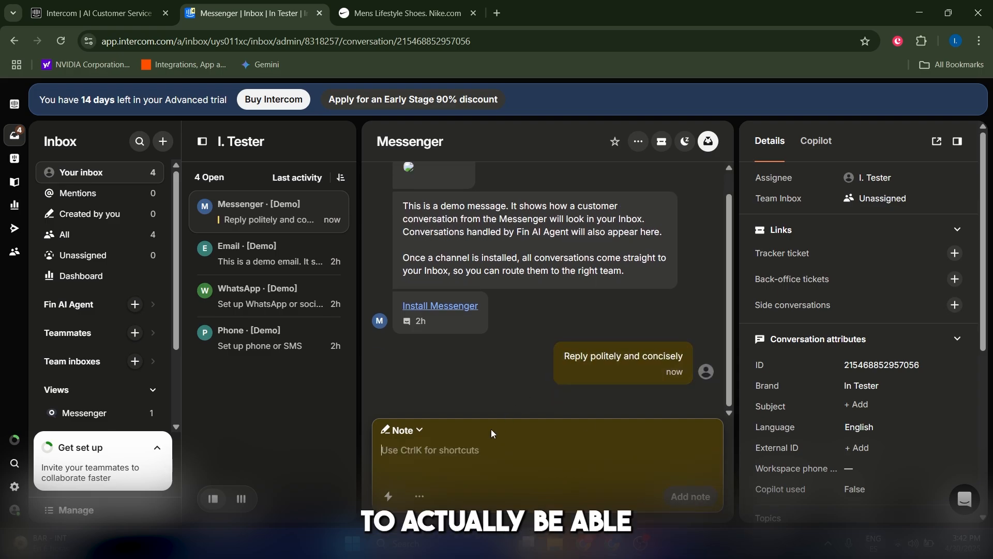
# Step: Switch the composer back to Reply and summarize the conversation with AI Compose
pyautogui.click(400, 430)
pyautogui.click(419, 387)
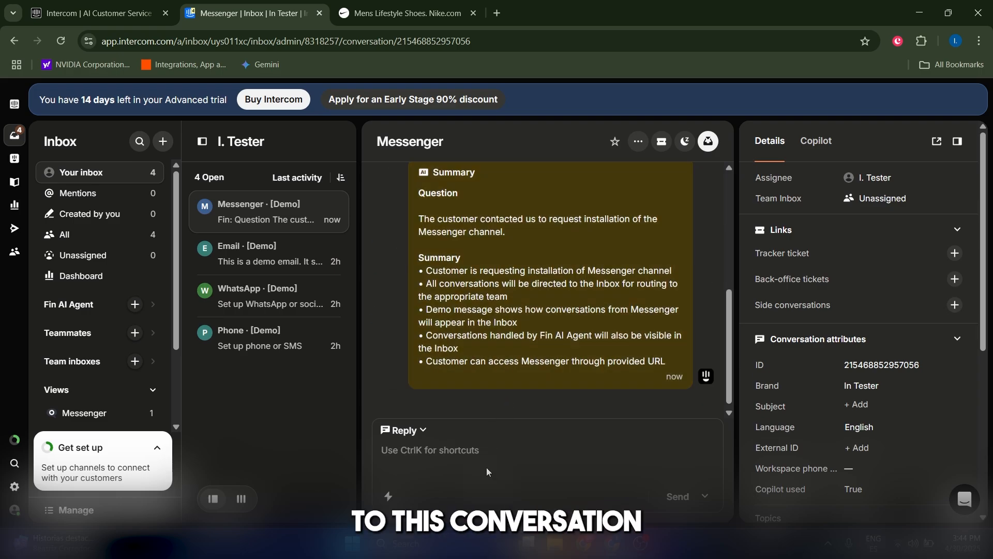
pyautogui.click(389, 497)
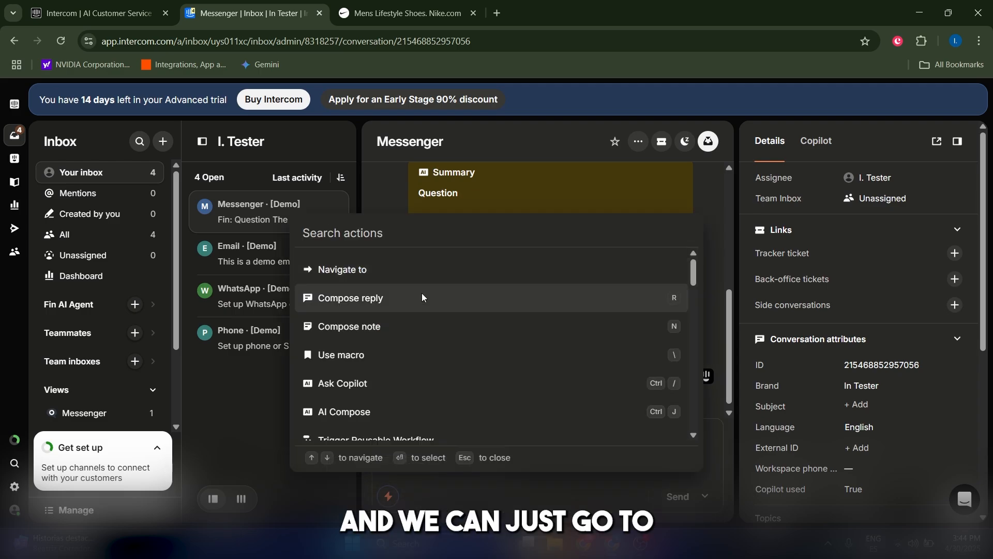
pyautogui.click(359, 412)
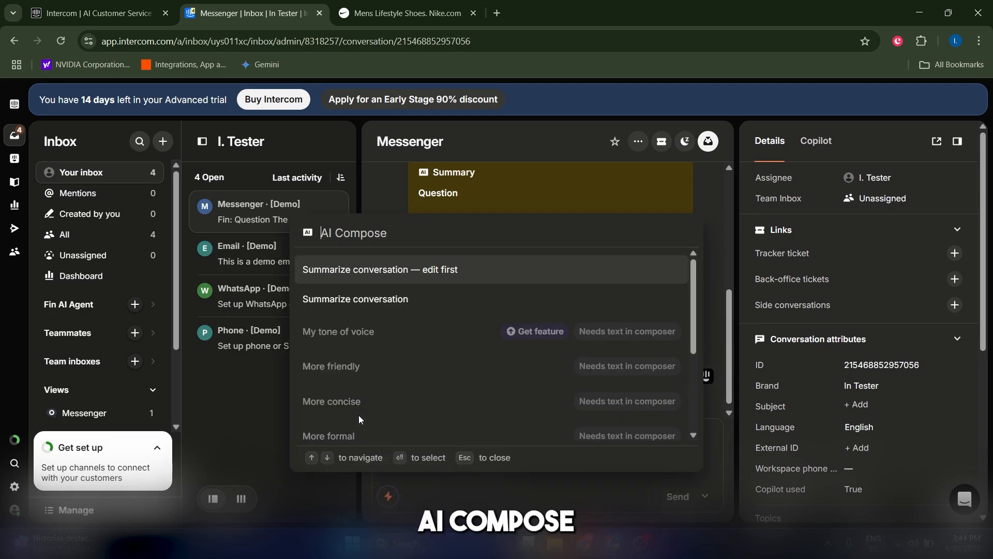
pyautogui.click(415, 300)
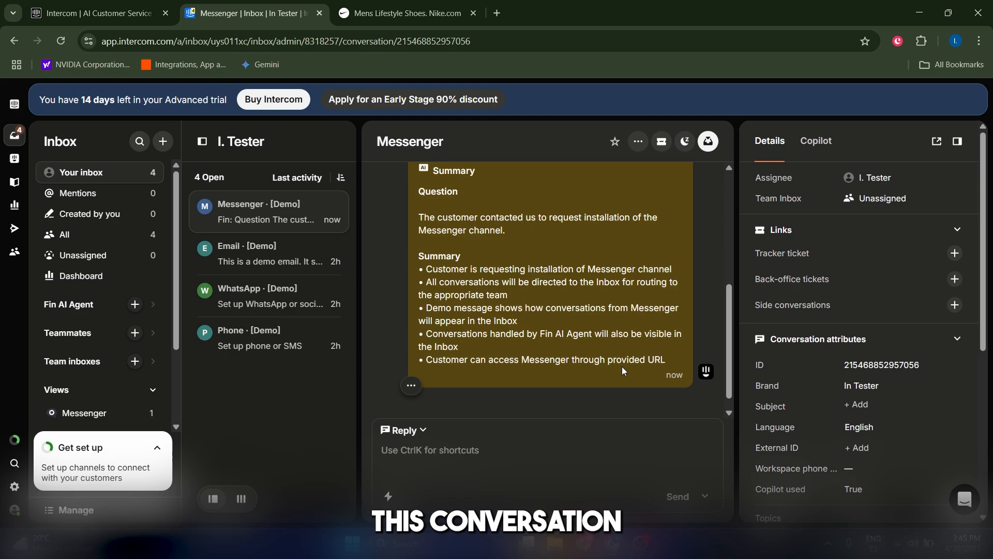
# Step: Review the conversation thread, including the demo message, the internal note and the AI summary
pyautogui.scroll(5, 621, 366)
pyautogui.scroll(-5, 614, 316)
pyautogui.scroll(2, 642, 314)
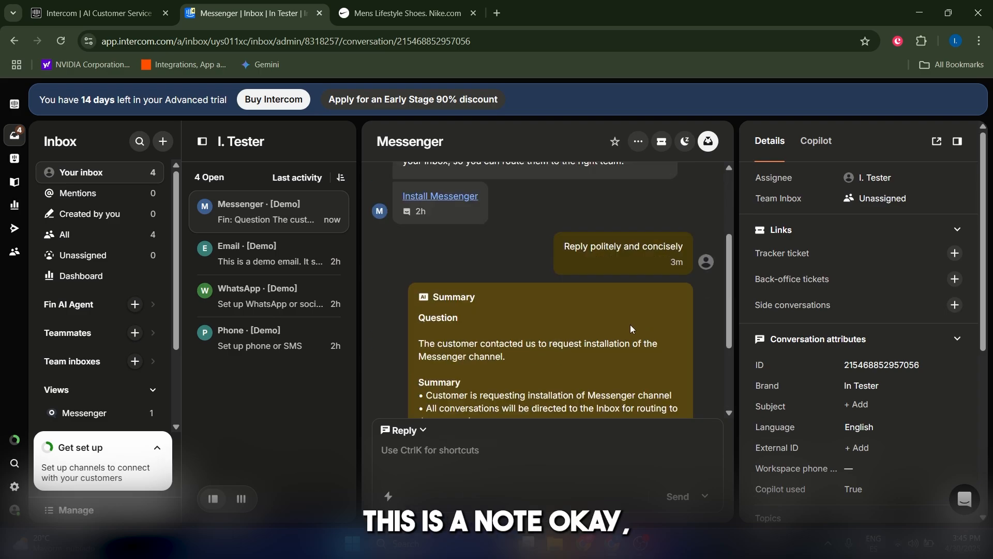
pyautogui.scroll(-3, 642, 344)
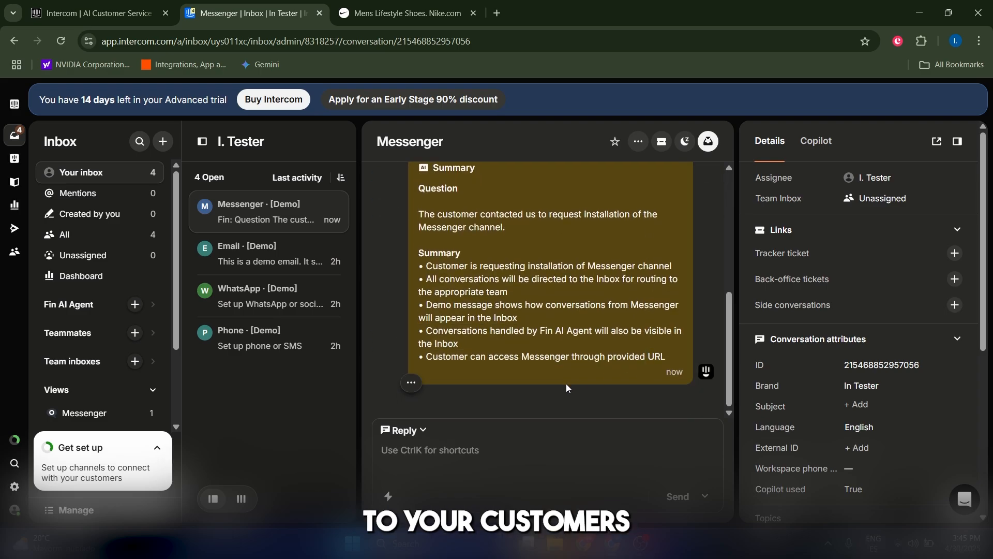
pyautogui.scroll(5, 607, 343)
pyautogui.scroll(-5, 608, 340)
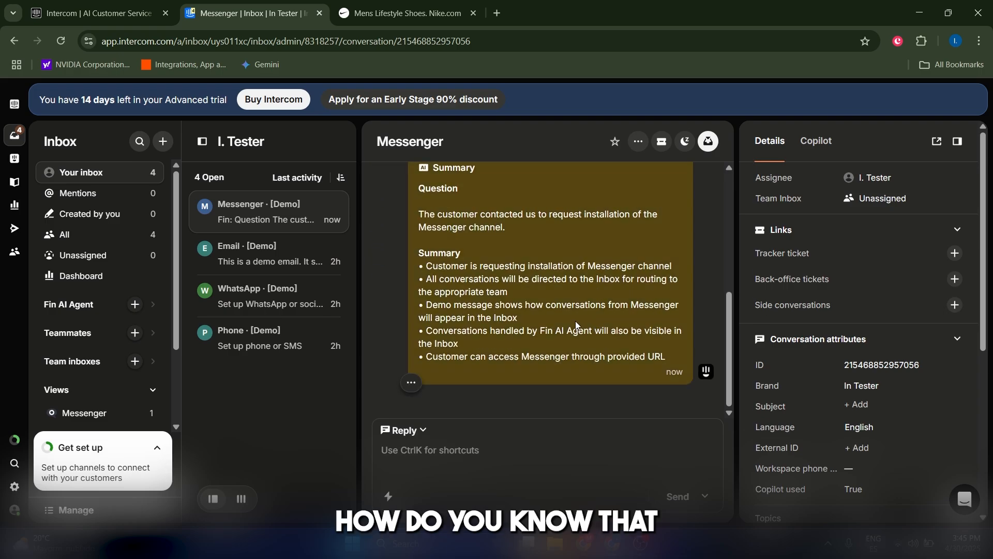
pyautogui.scroll(4, 595, 326)
pyautogui.scroll(-1, 607, 332)
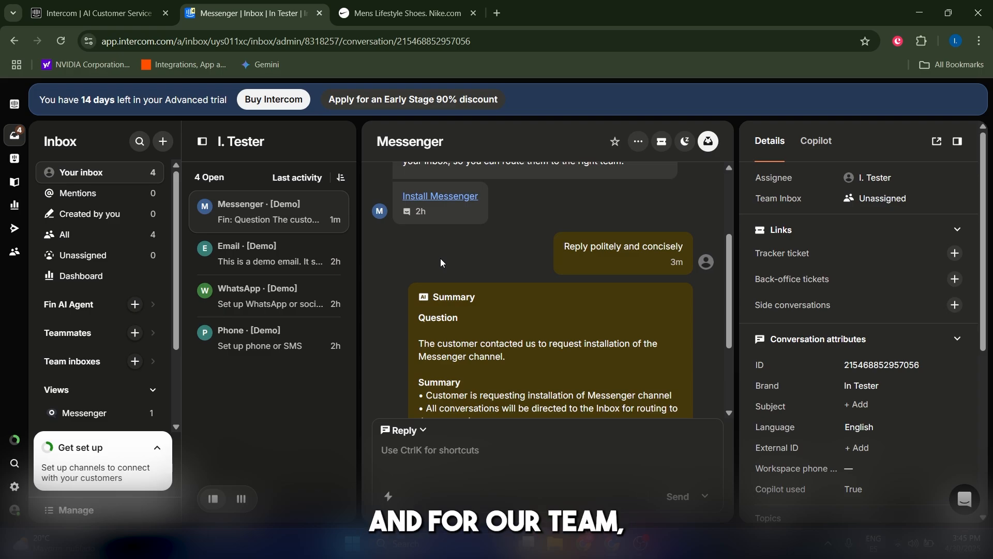
pyautogui.scroll(3, 449, 259)
pyautogui.scroll(-5, 523, 303)
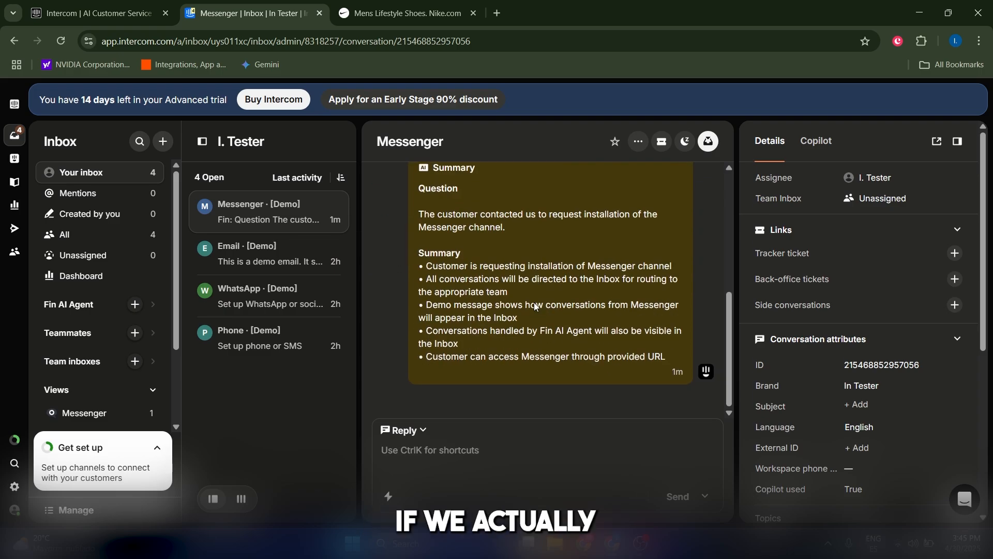
# Step: Send the reply "All good!" in the Messenger demo conversation
pyautogui.click(510, 450)
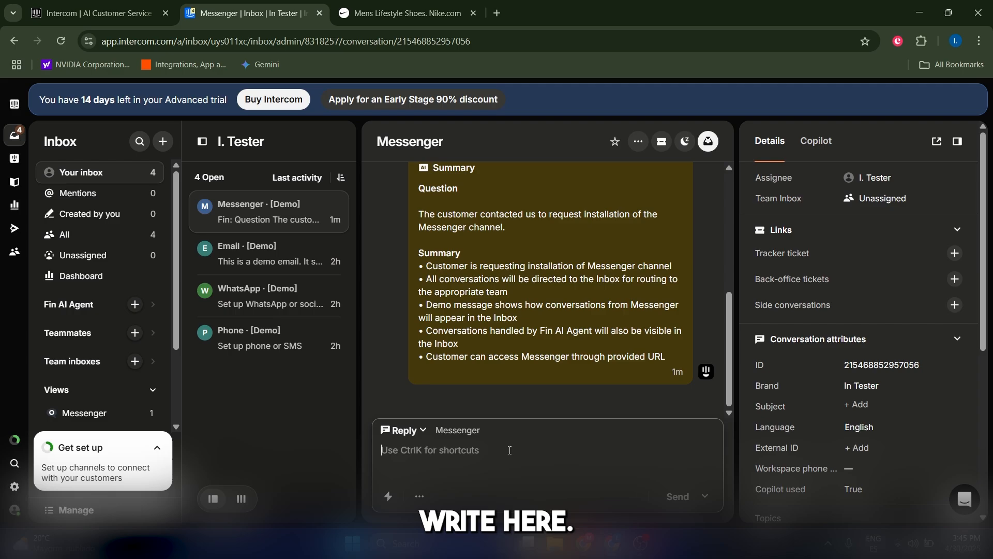
pyautogui.write('All good!')
pyautogui.click(677, 496)
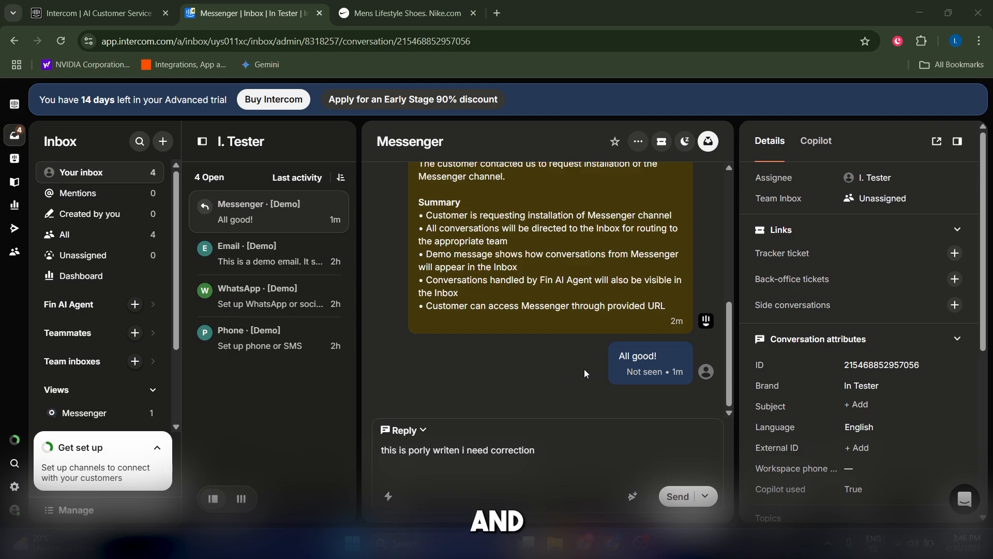
# Step: Fix the grammar and spelling of the drafted reply "this is porly writen i need correction" with AI Compose
pyautogui.click(566, 452)
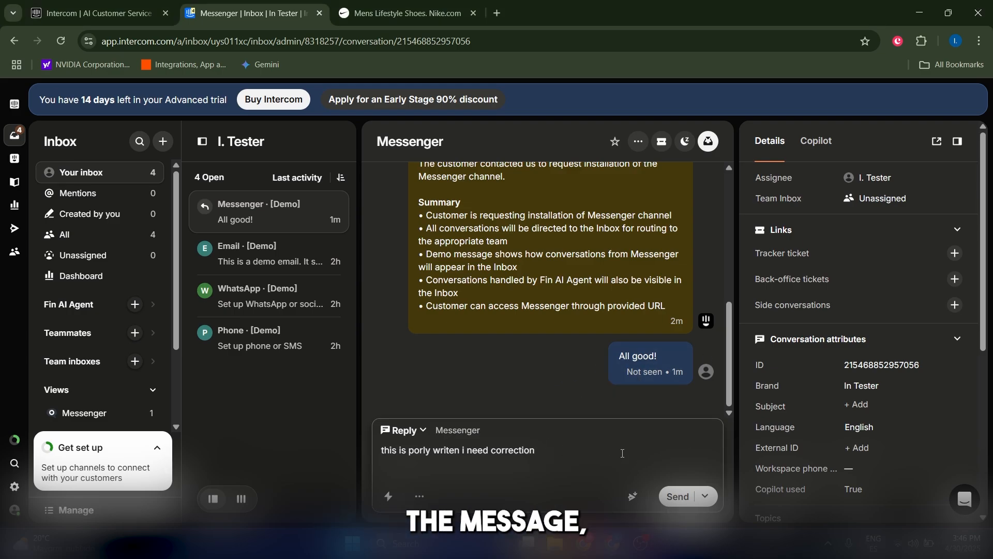
pyautogui.click(388, 497)
pyautogui.click(344, 395)
pyautogui.scroll(-3, 366, 384)
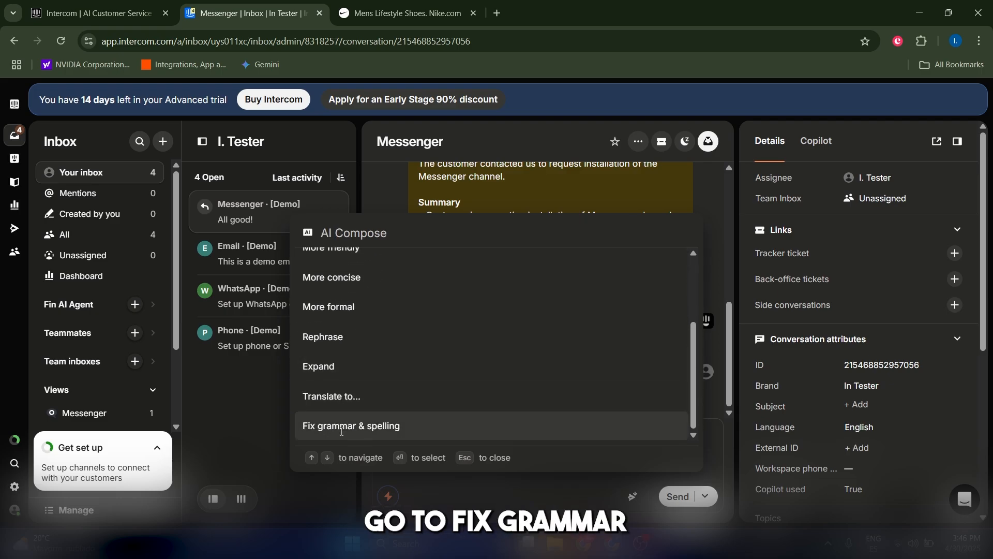
pyautogui.click(342, 426)
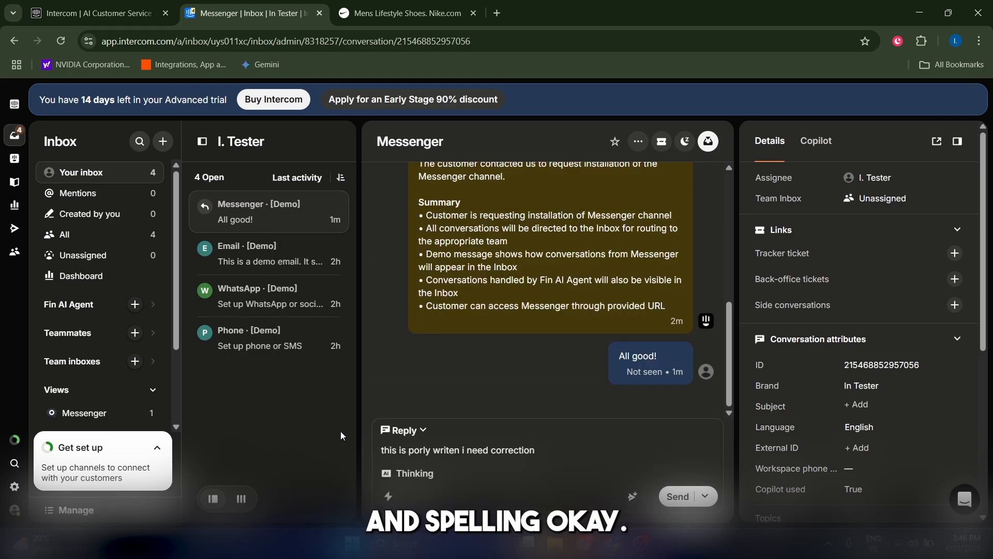
pyautogui.click(506, 459)
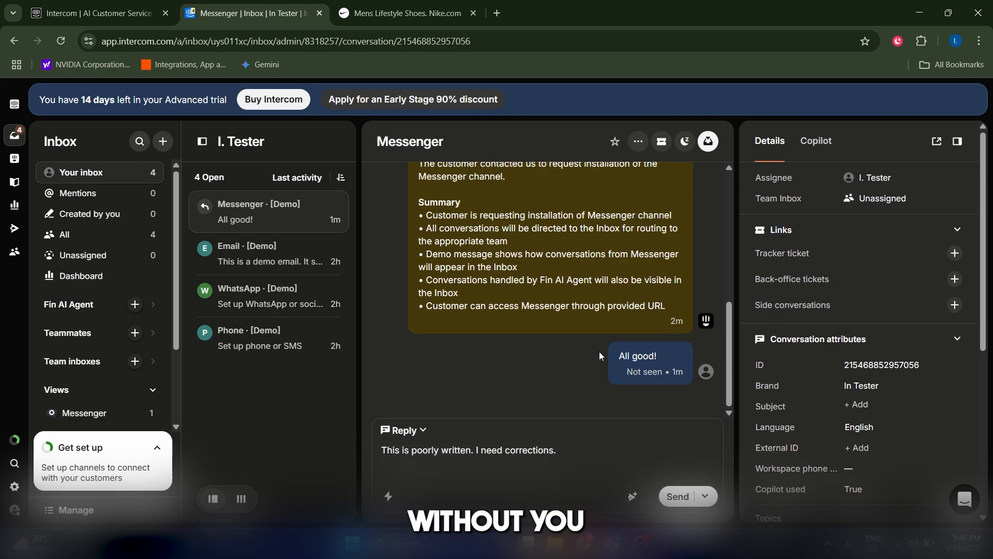
# Step: Look back over the earlier messages, and open the Fin AI Agent's training content page
pyautogui.scroll(5, 598, 352)
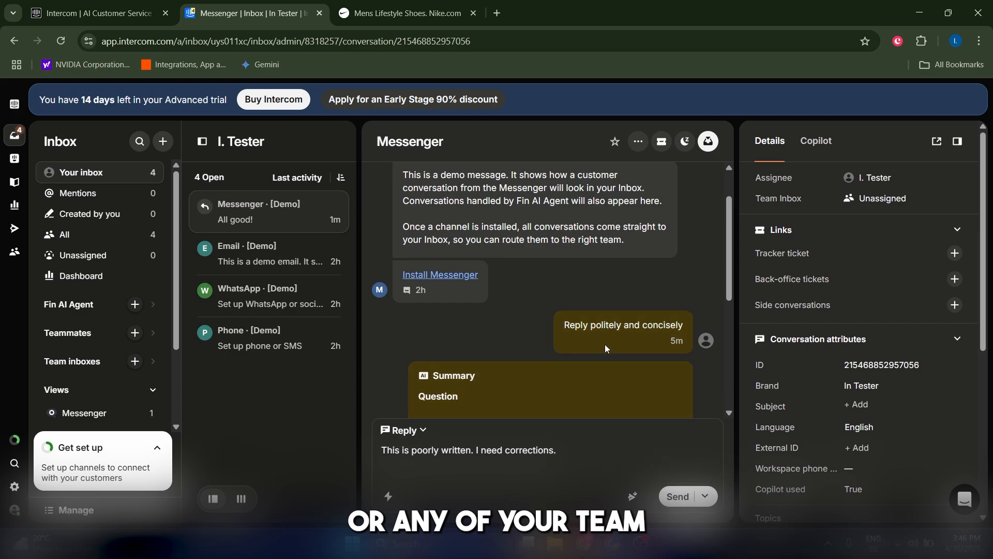
pyautogui.moveTo(554, 354)
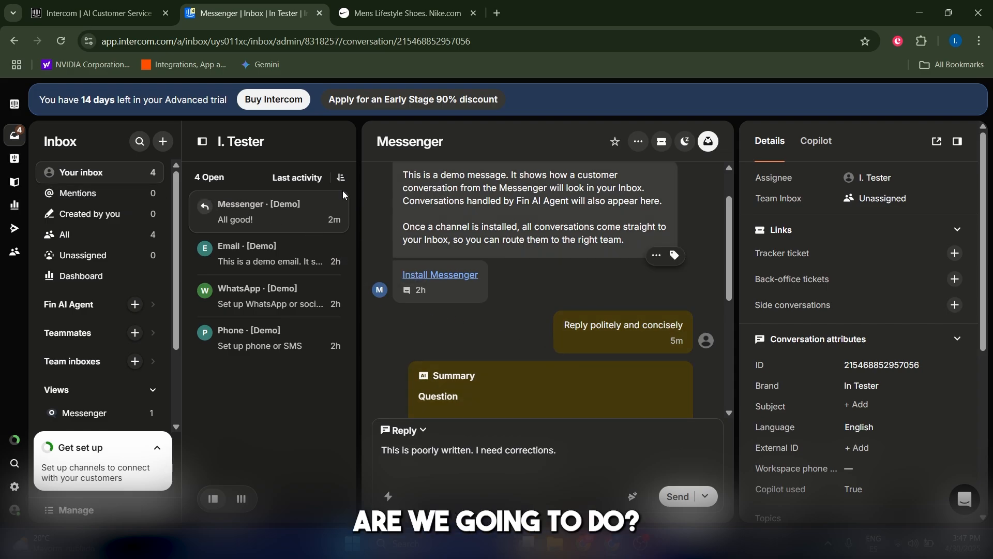
pyautogui.moveTo(10, 160)
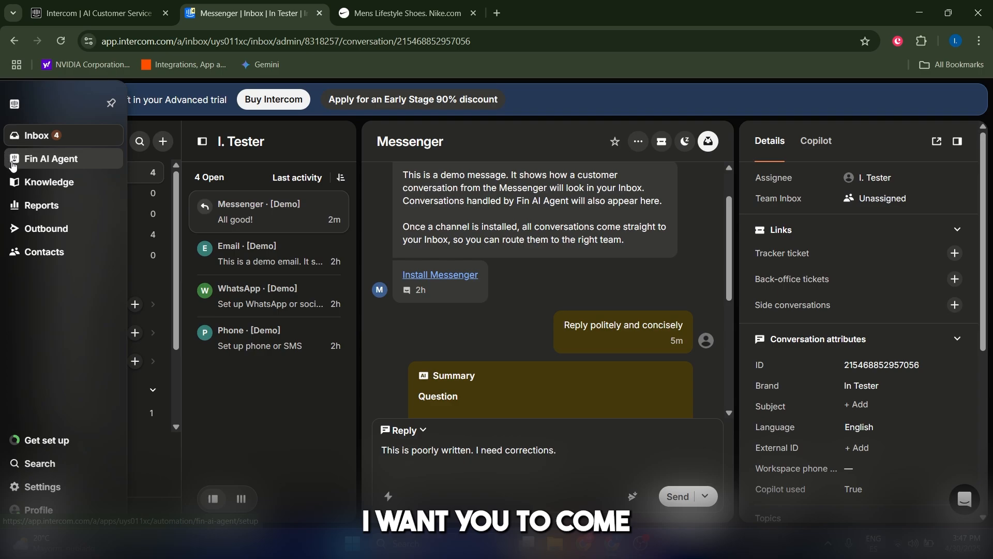
pyautogui.click(14, 160)
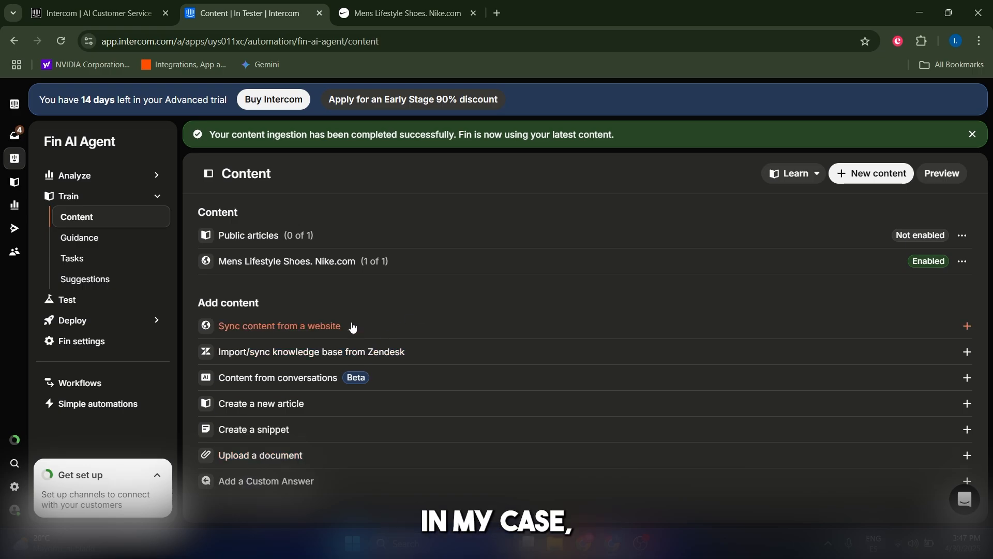
# Step: Check the website sync dialog without adding a URL, and view the Nike men's lifestyle shoes page used as source
pyautogui.click(314, 330)
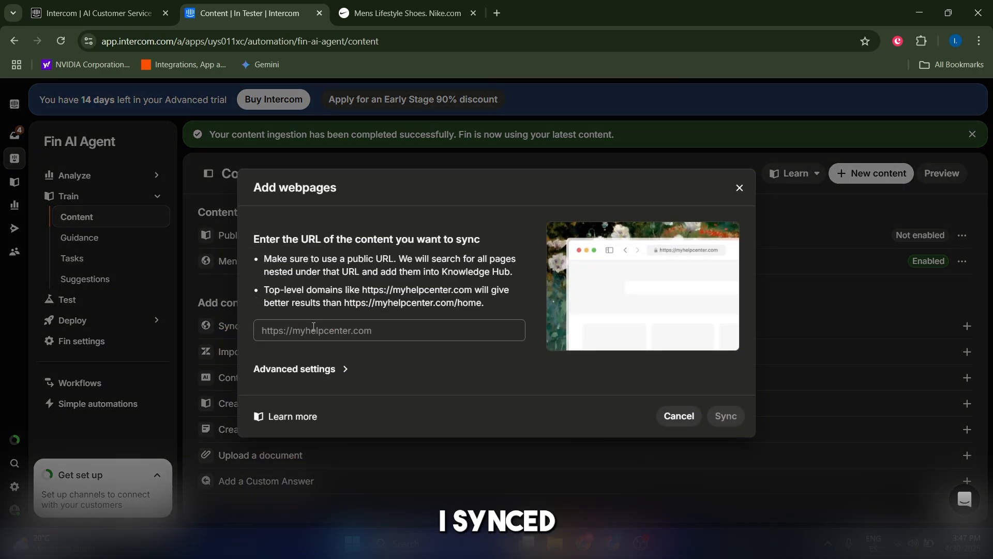
pyautogui.click(693, 417)
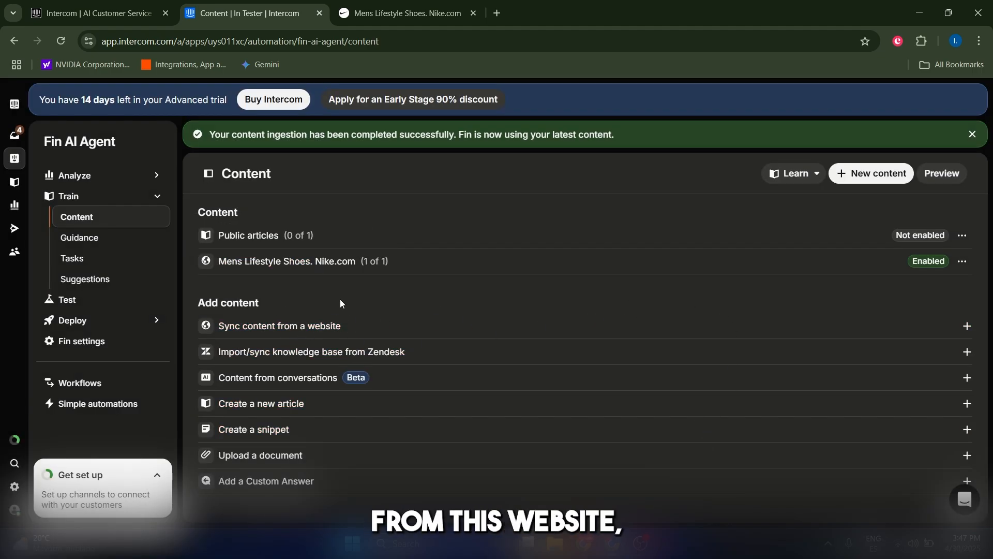
pyautogui.click(403, 13)
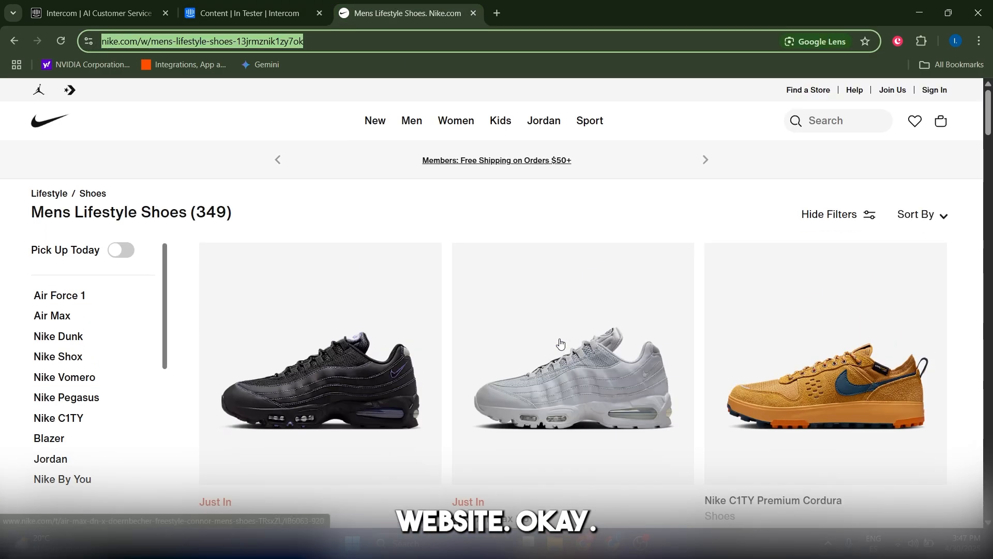
pyautogui.hotkey('ctrl', 'shift', 'Tab')
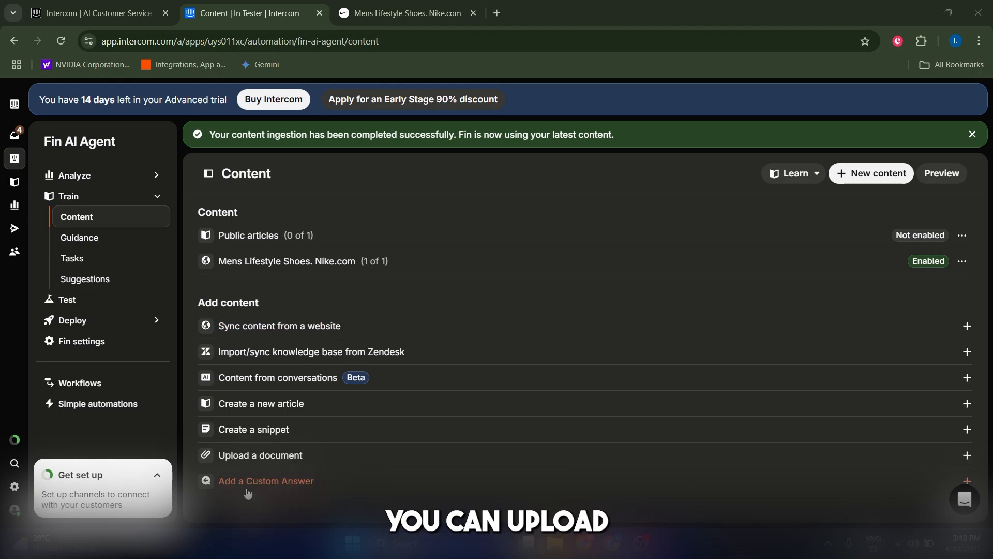
# Step: Open Fin's Guidance page and review the communication style, context and clarification, handover and escalation, and other guidance sections
pyautogui.click(150, 234)
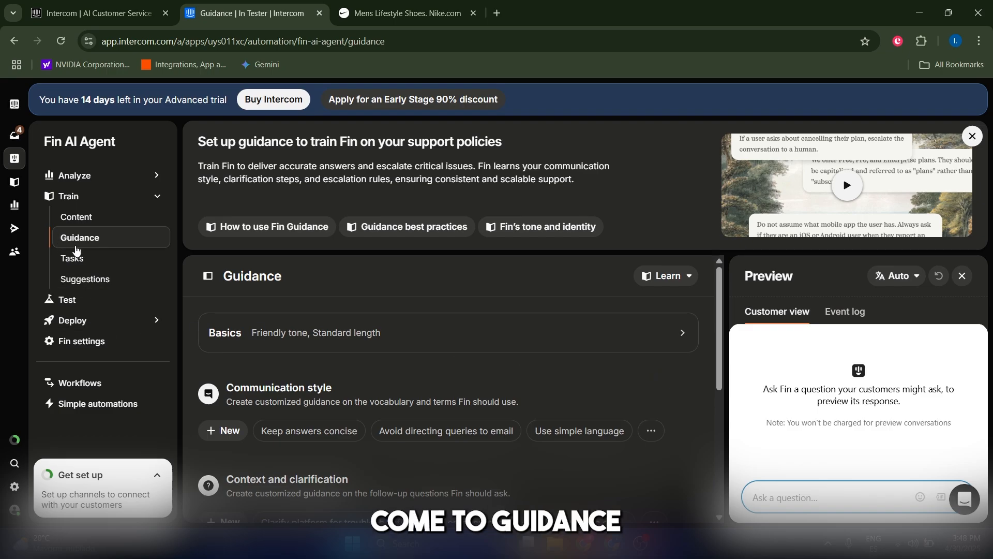
pyautogui.scroll(-5, 591, 378)
pyautogui.scroll(5, 591, 379)
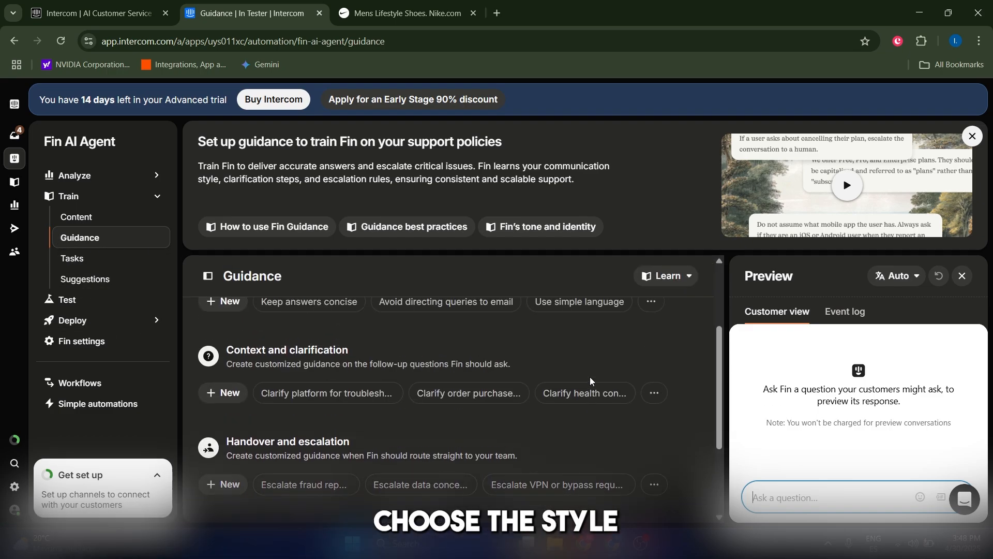
pyautogui.scroll(-5, 512, 316)
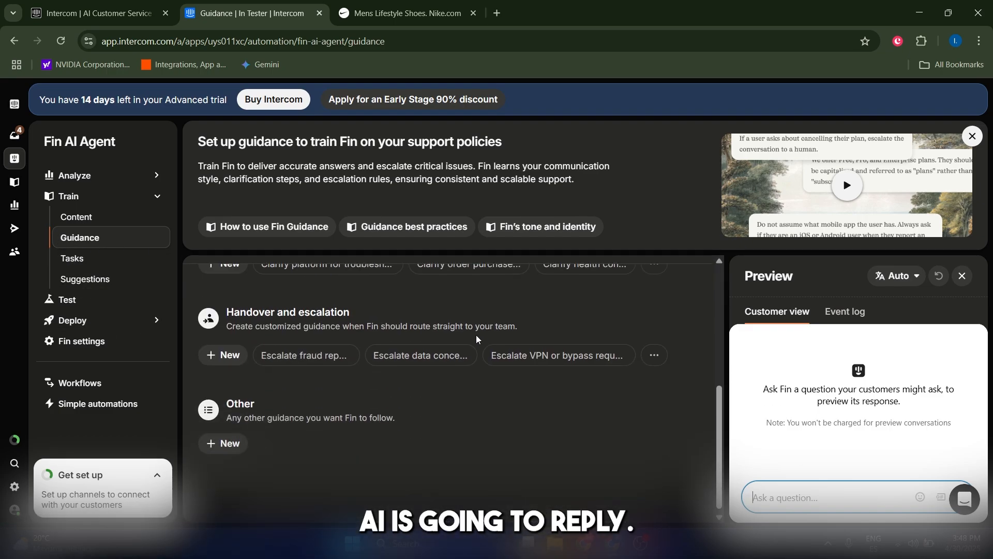
# Step: Open Fin's Test page and check the option for adding more test questions manually without adding any
pyautogui.click(67, 299)
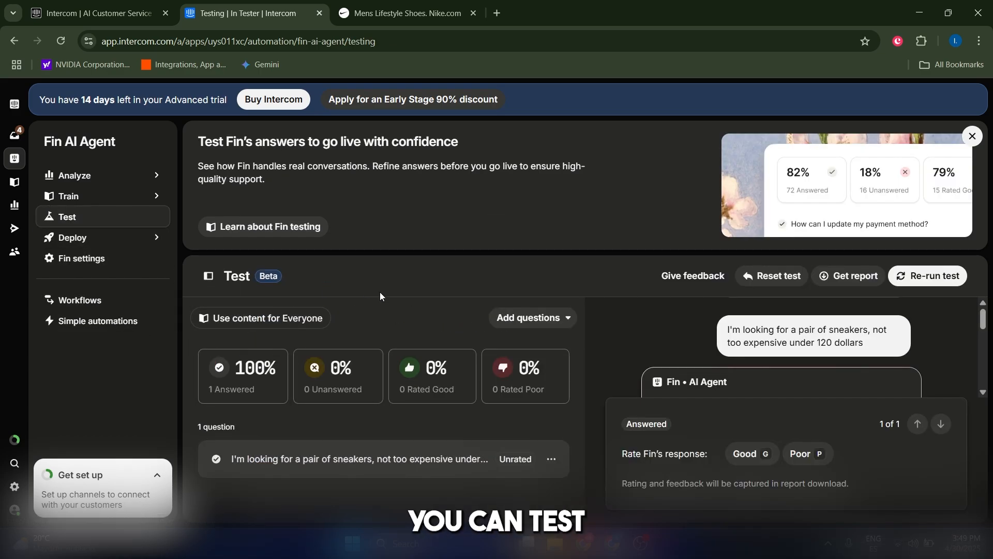
pyautogui.click(67, 196)
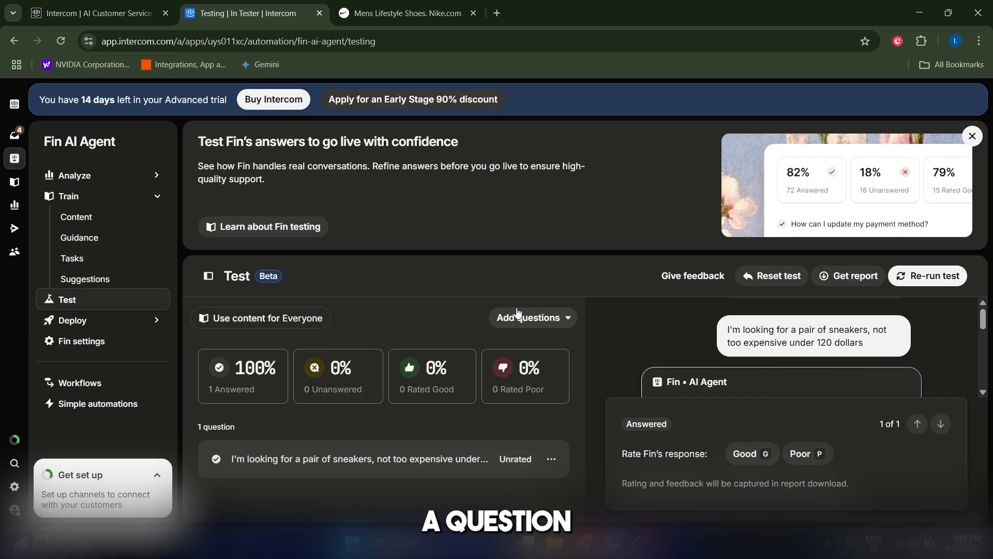
pyautogui.click(515, 324)
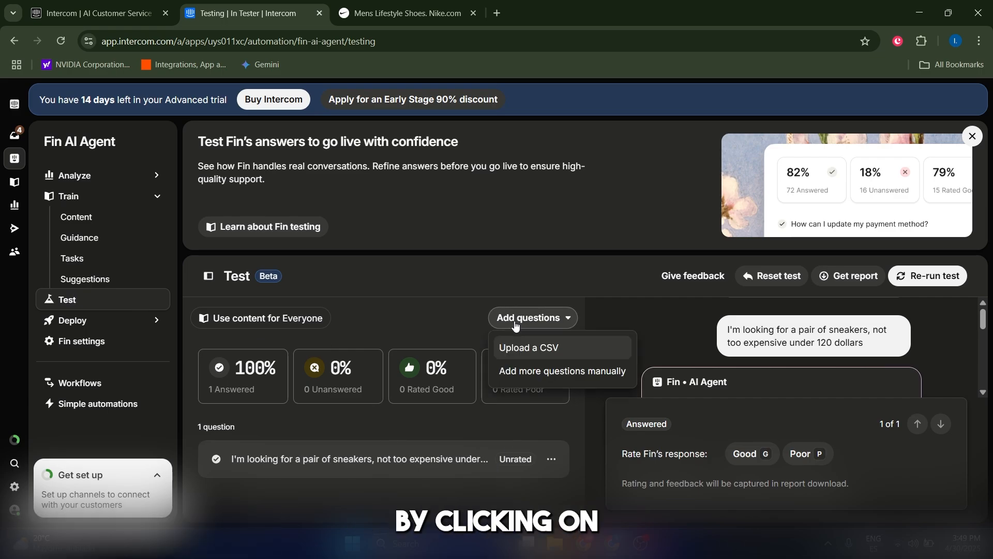
pyautogui.click(533, 379)
pyautogui.click(684, 250)
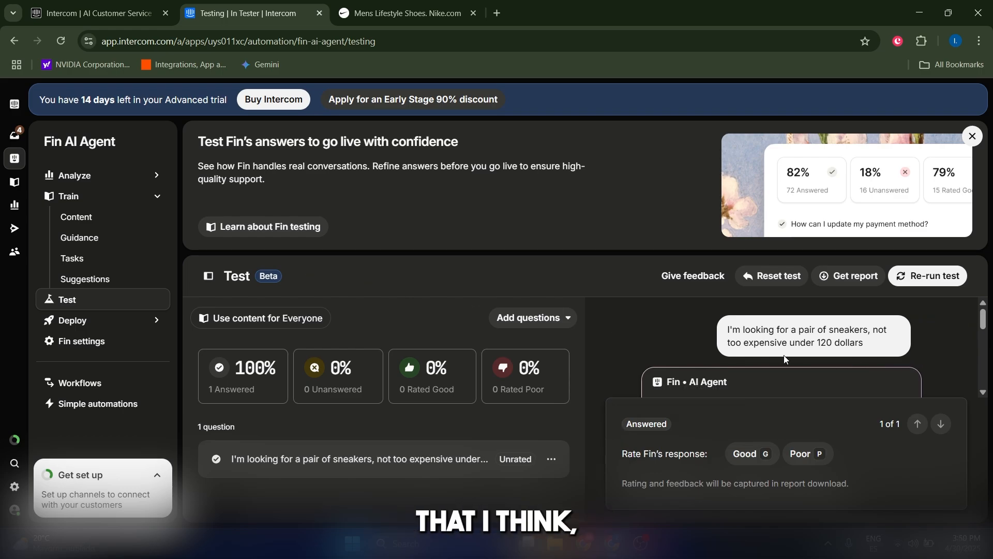
# Step: Read through Fin's answer to the test question about sneakers under 120 dollars
pyautogui.scroll(-1, 986, 331)
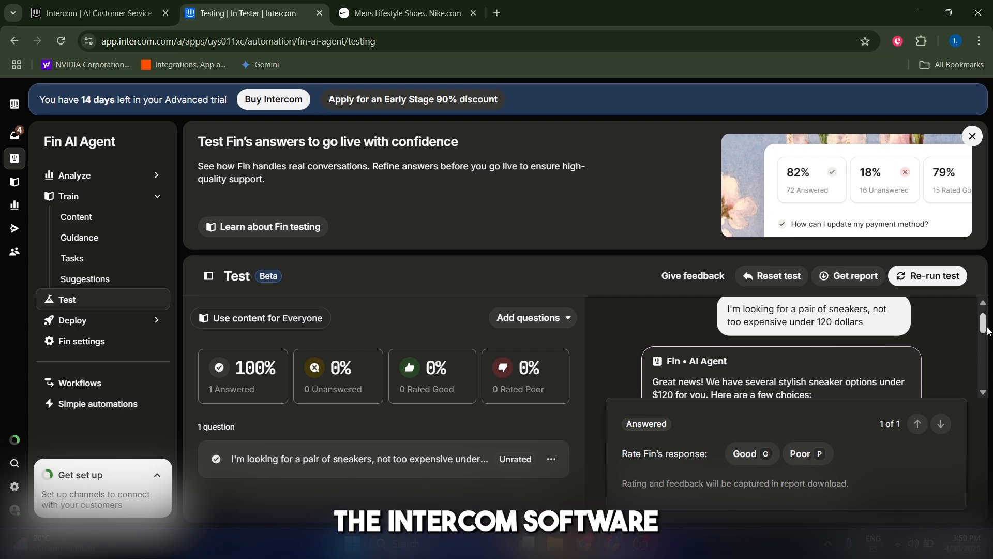
pyautogui.scroll(-3, 987, 331)
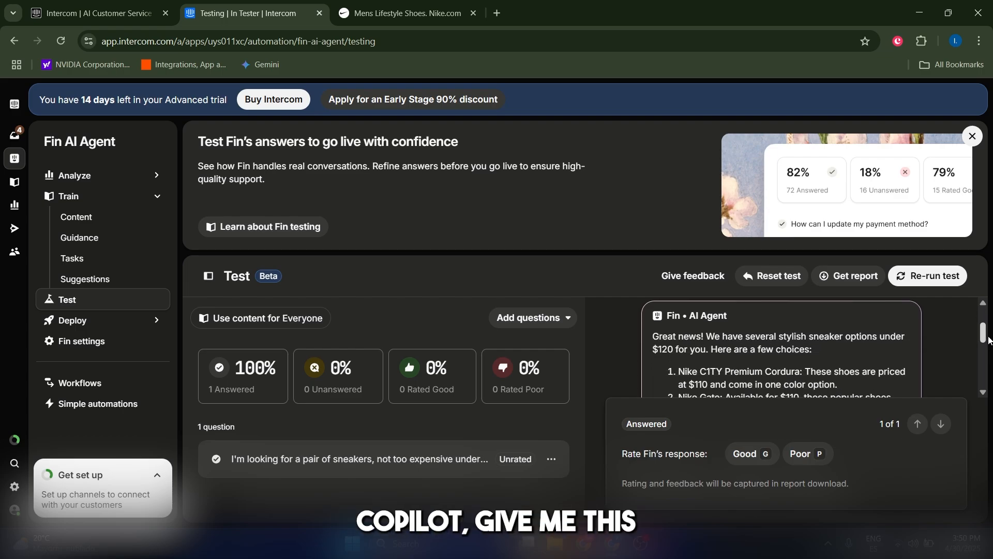
pyautogui.moveTo(988, 344); pyautogui.dragTo(988, 373)
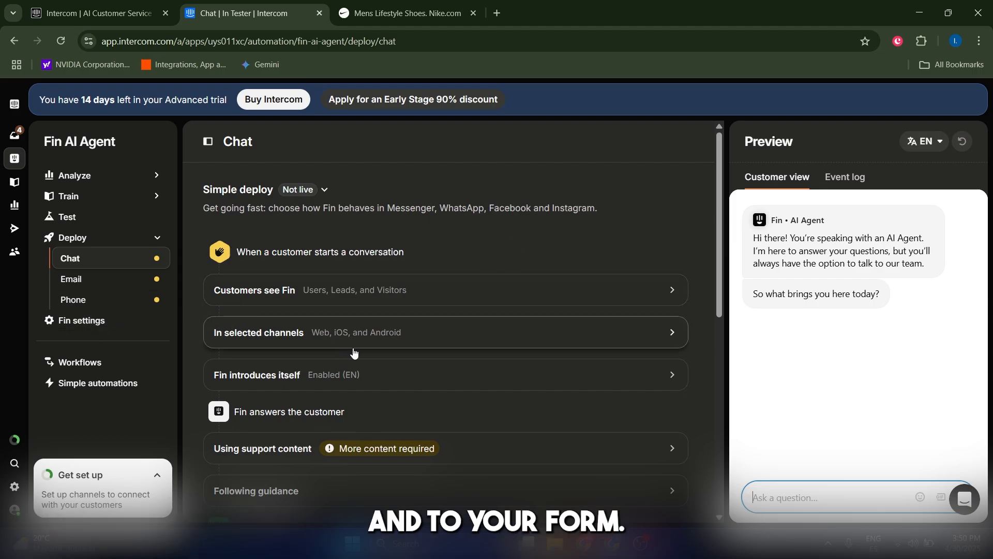
# Step: Review Fin's Chat deployment settings, including support content, guidance, handover, auto-closing of abandoned chats, conversation rating and Messenger installation
pyautogui.scroll(-5, 352, 352)
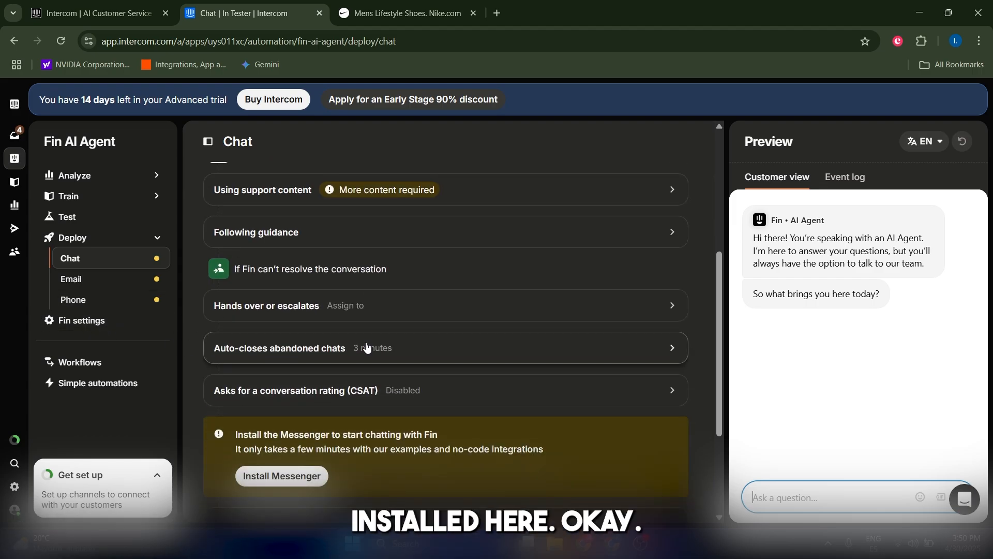
pyautogui.scroll(-3, 367, 348)
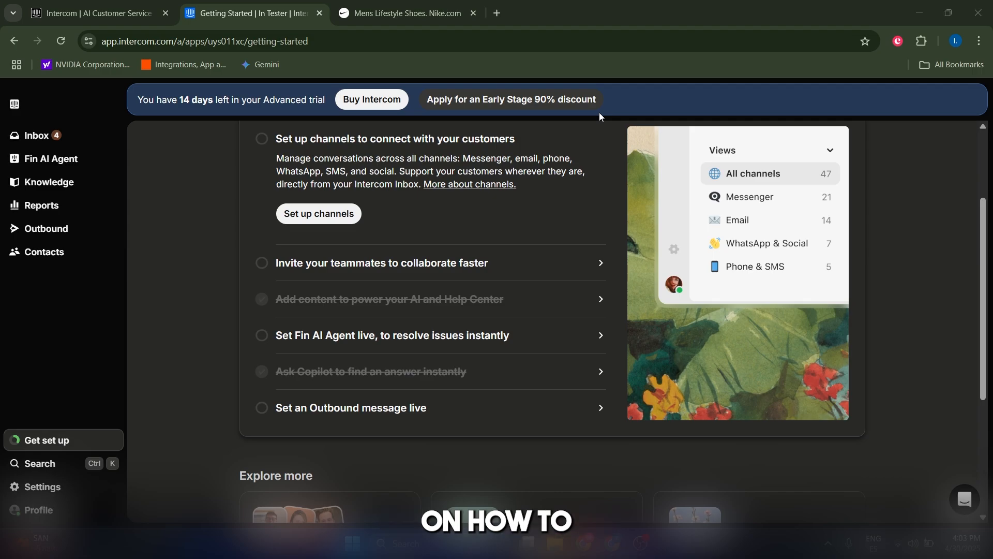
pyautogui.scroll(1, 496, 239)
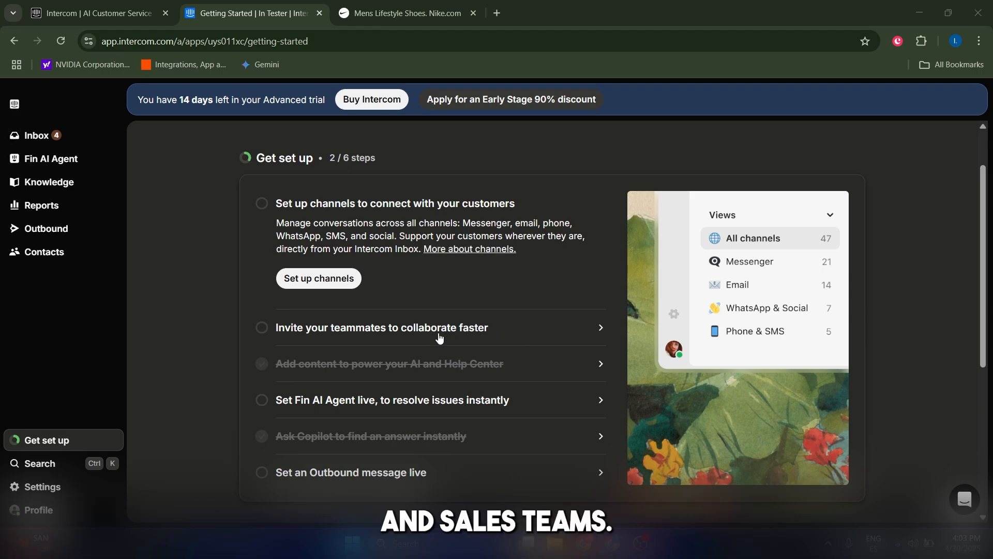
pyautogui.scroll(-1, 440, 339)
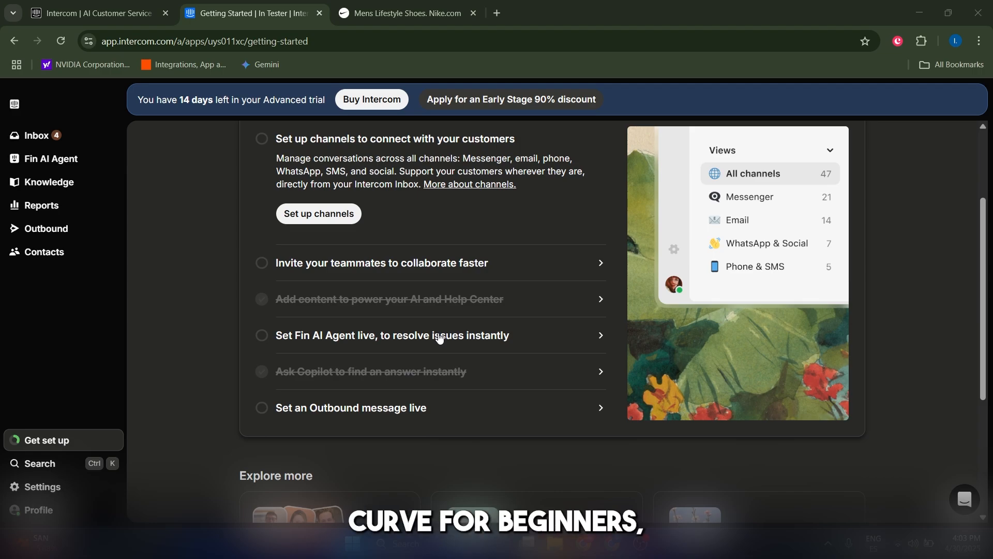
pyautogui.scroll(-3, 570, 270)
pyautogui.scroll(5, 571, 270)
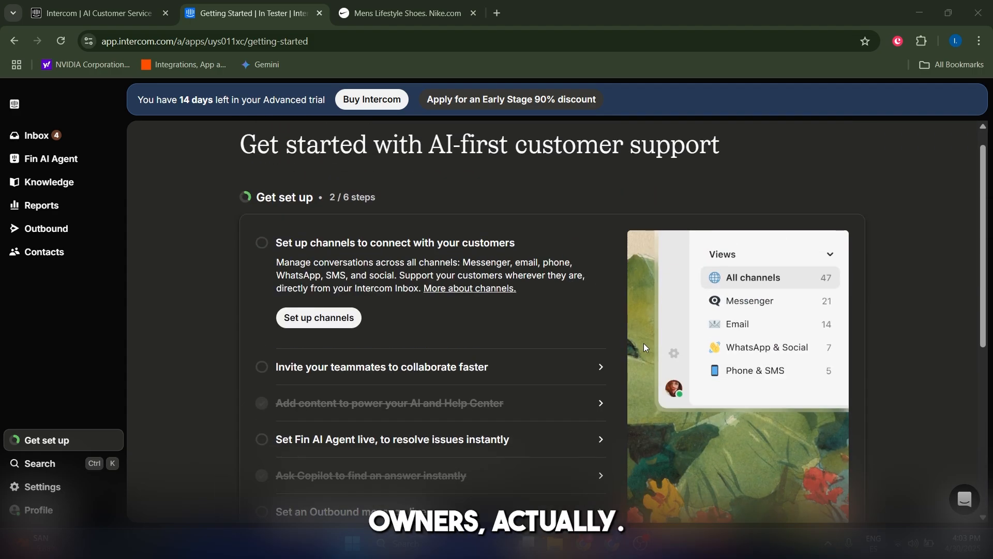
pyautogui.scroll(-5, 645, 346)
pyautogui.scroll(6, 590, 373)
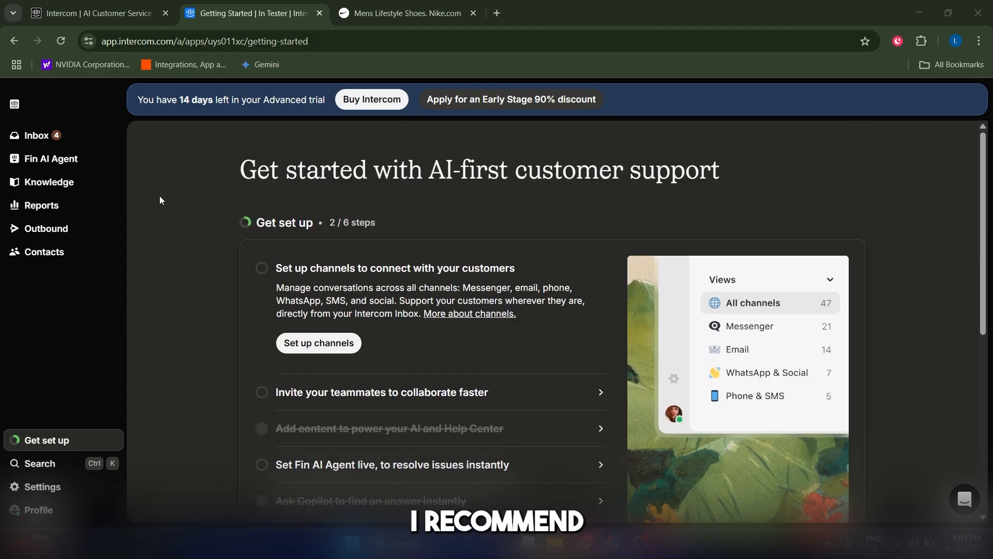